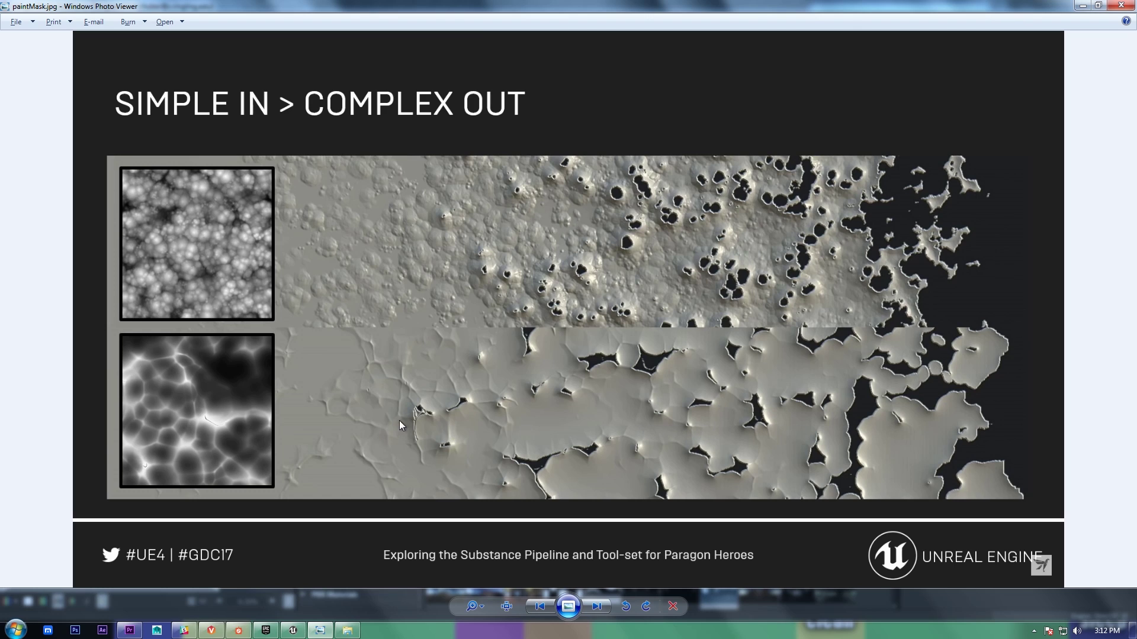
- Zoom into the peeling-paint crack example, pan across the close-up, then zoom back out
{"action": "scroll", "coordinate": [311, 428], "scroll_direction": "up", "scroll_amount": 4}
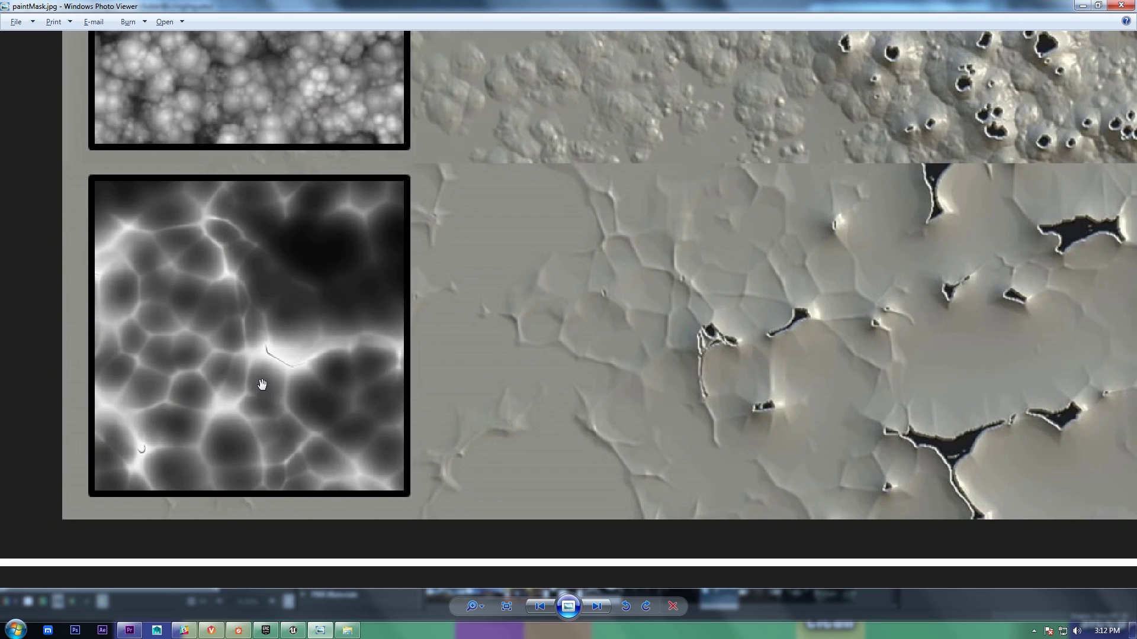
{"action": "left_click_drag", "start_coordinate": [545, 419], "coordinate": [395, 404]}
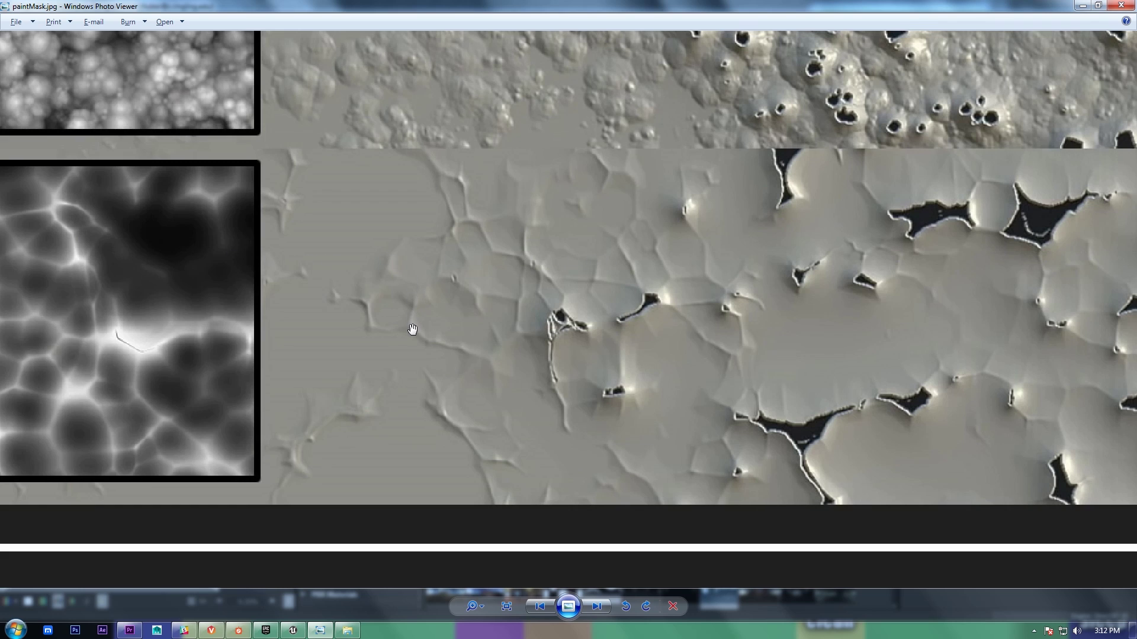
{"action": "scroll", "coordinate": [414, 329], "scroll_direction": "down", "scroll_amount": 5}
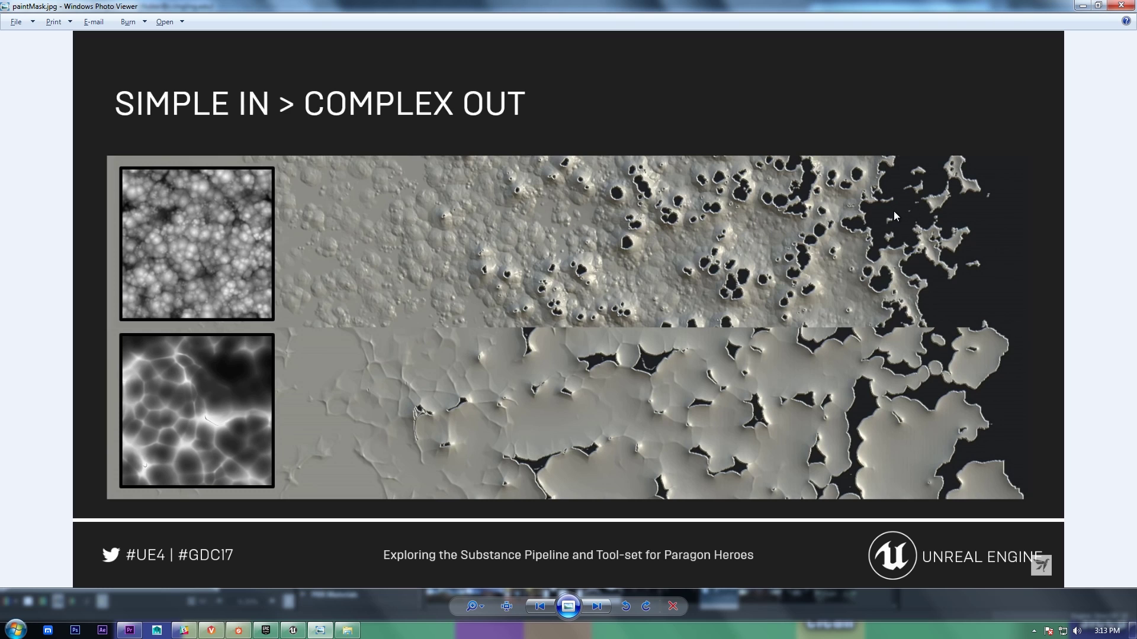
{"action": "scroll", "coordinate": [415, 421], "scroll_direction": "up", "scroll_amount": 3}
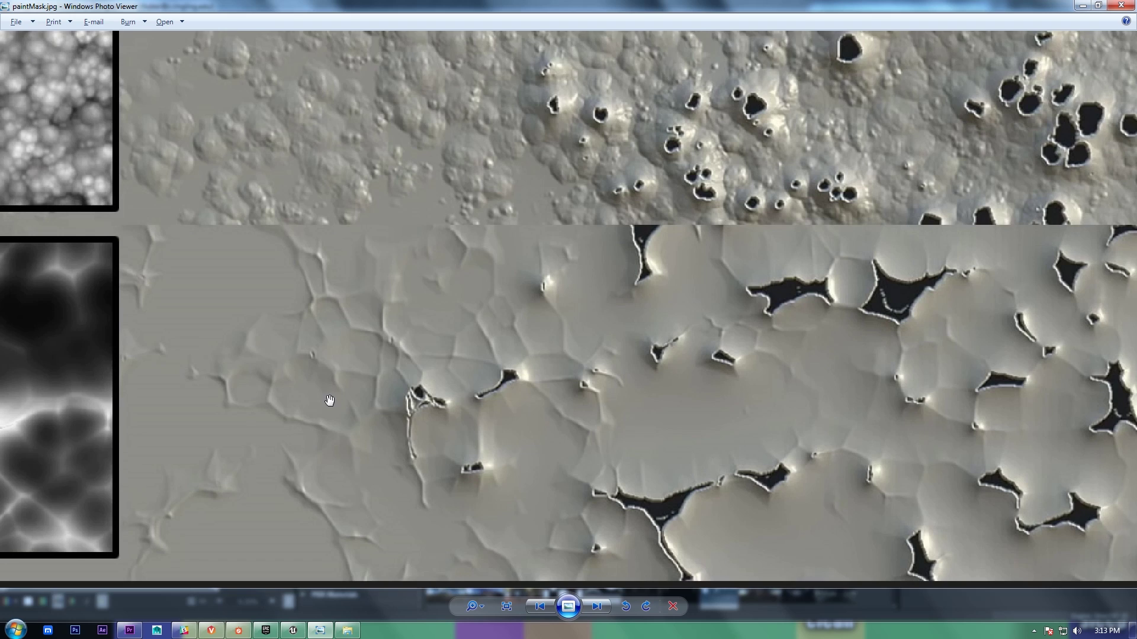
{"action": "scroll", "coordinate": [528, 287], "scroll_direction": "down", "scroll_amount": 2}
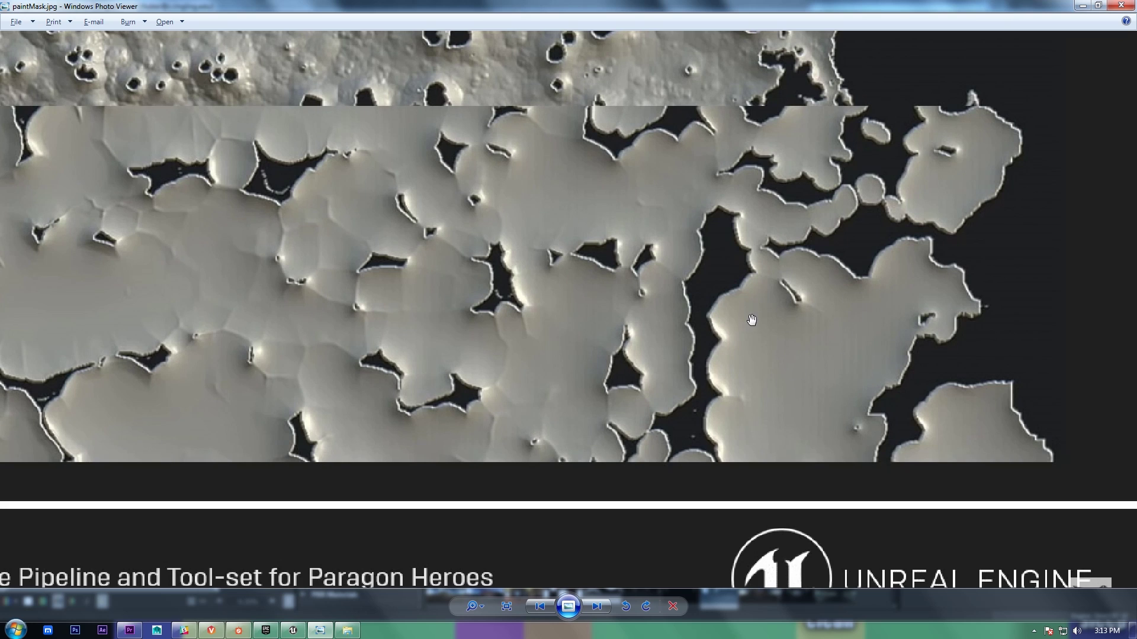
{"action": "scroll", "coordinate": [796, 368], "scroll_direction": "down", "scroll_amount": 5}
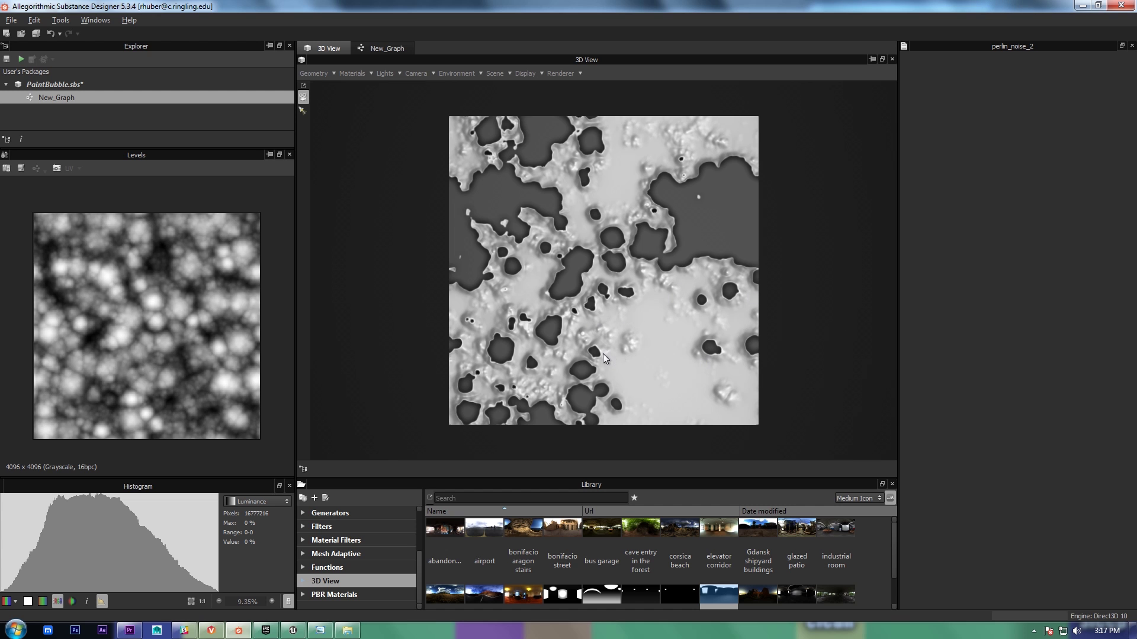
- Zoom and pan the noise preview, then bring up the paintMask.jpg reference image
{"action": "scroll", "coordinate": [195, 379], "scroll_direction": "up", "scroll_amount": 3}
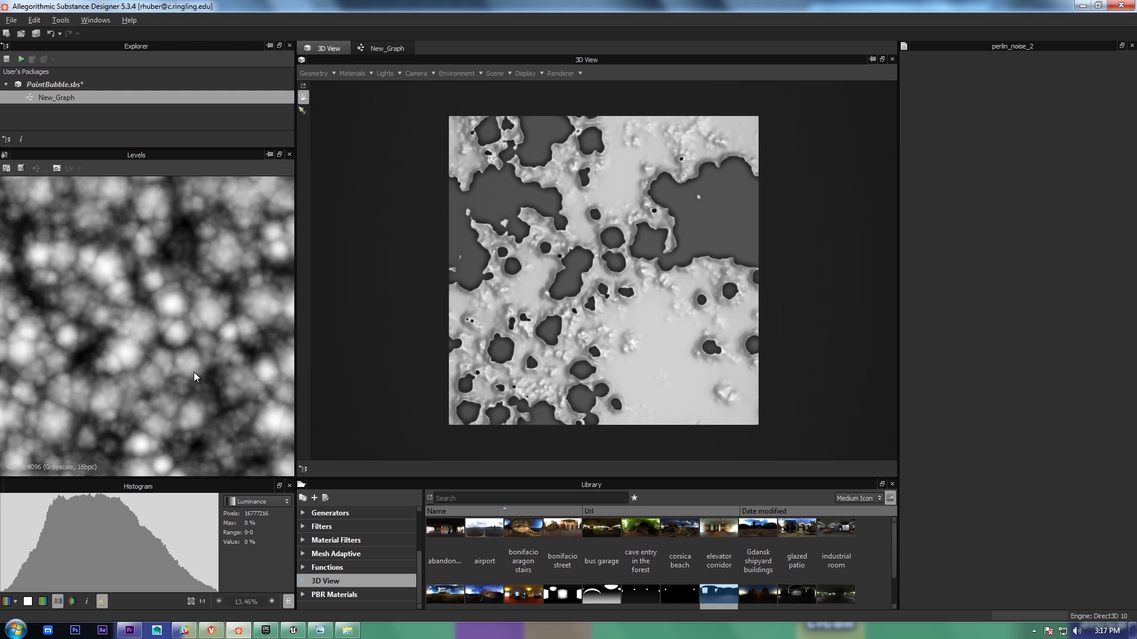
{"action": "middle_click_drag", "start_coordinate": [176, 248], "coordinate": [175, 319]}
{"action": "key", "text": "alt+Tab"}
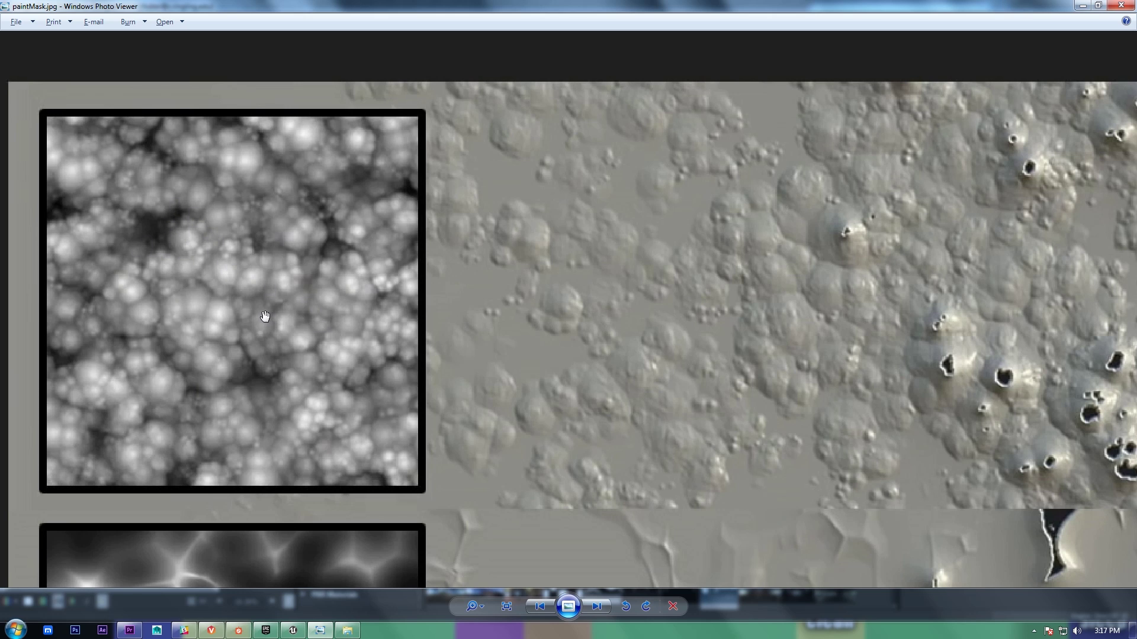
- Zoom out to see the whole paintMask.jpg slide and return to Substance Designer
{"action": "scroll", "coordinate": [277, 337], "scroll_direction": "down", "scroll_amount": 3}
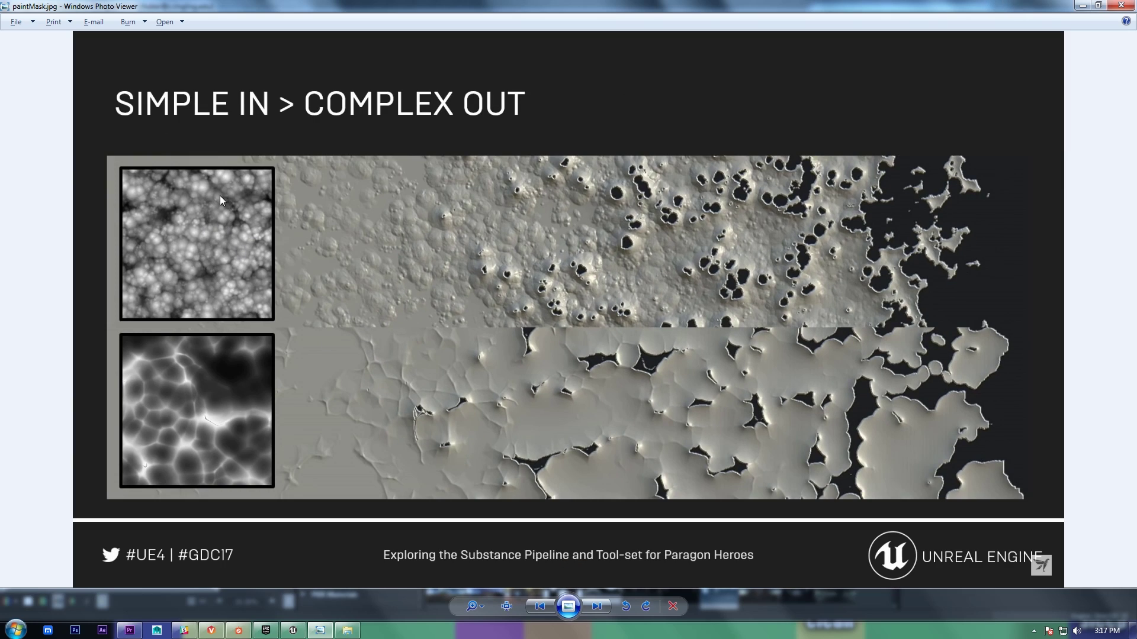
{"action": "key", "text": "alt+Tab"}
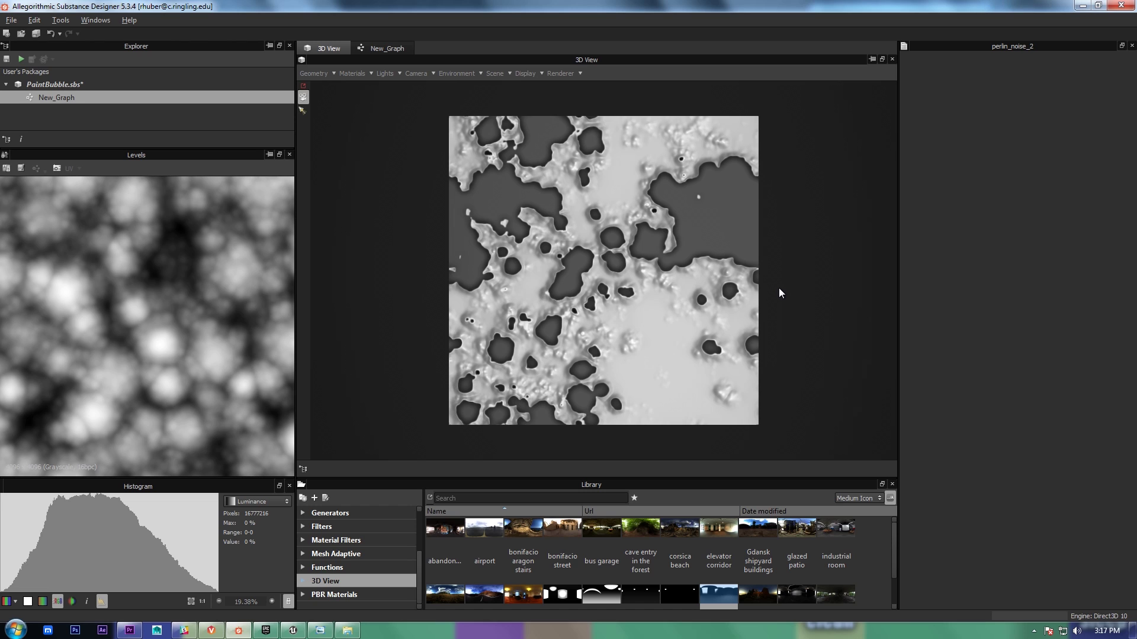
- Move the Perlin Noise 2 node slightly down-right in New_Graph, checking the 3D preview
{"action": "left_click", "coordinate": [385, 50]}
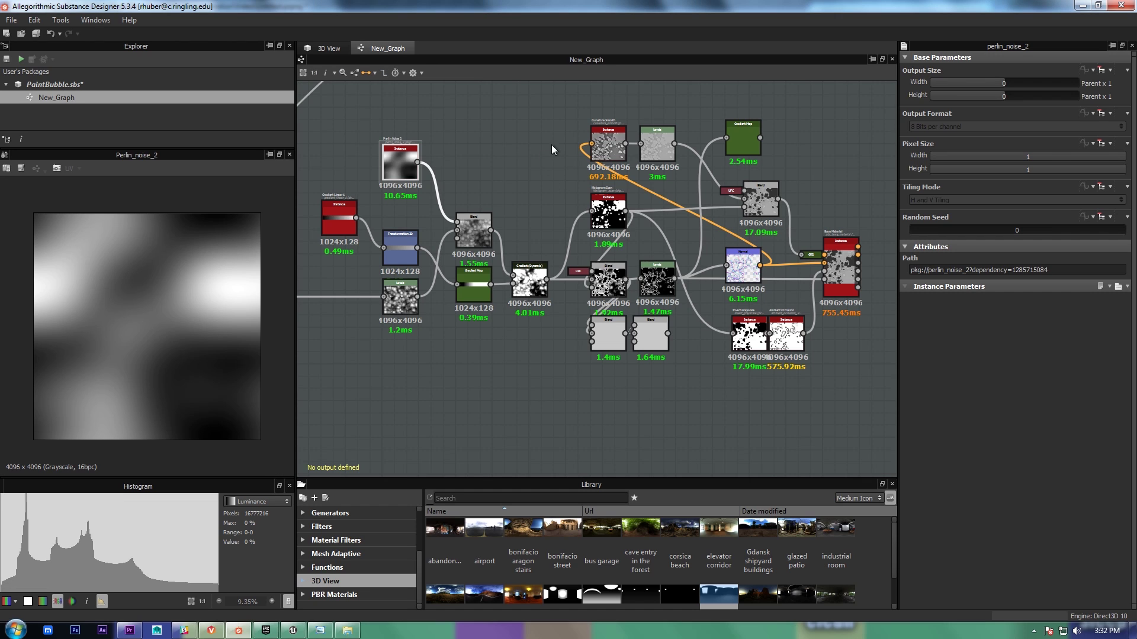
{"action": "left_click", "coordinate": [329, 49]}
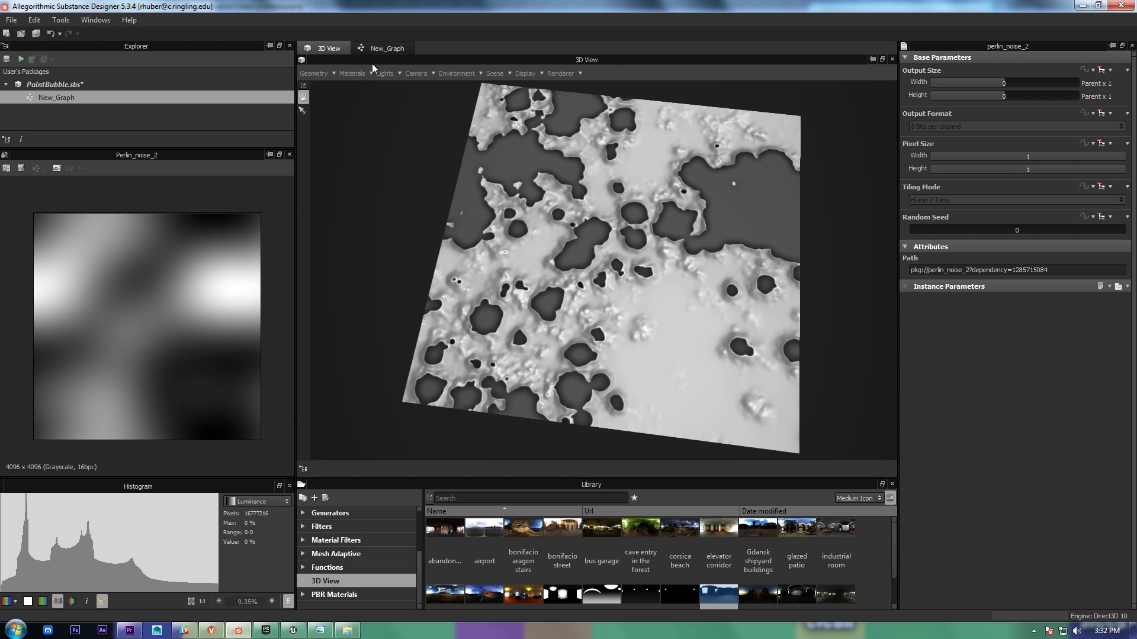
{"action": "left_click", "coordinate": [379, 48]}
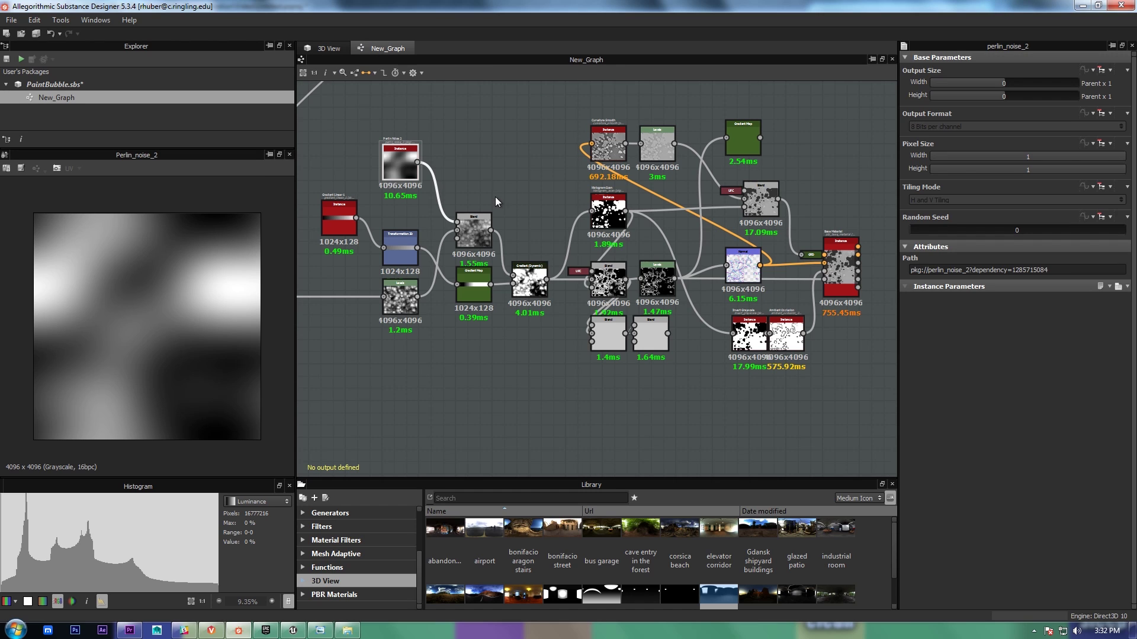
{"action": "left_click_drag", "start_coordinate": [400, 158], "coordinate": [407, 166]}
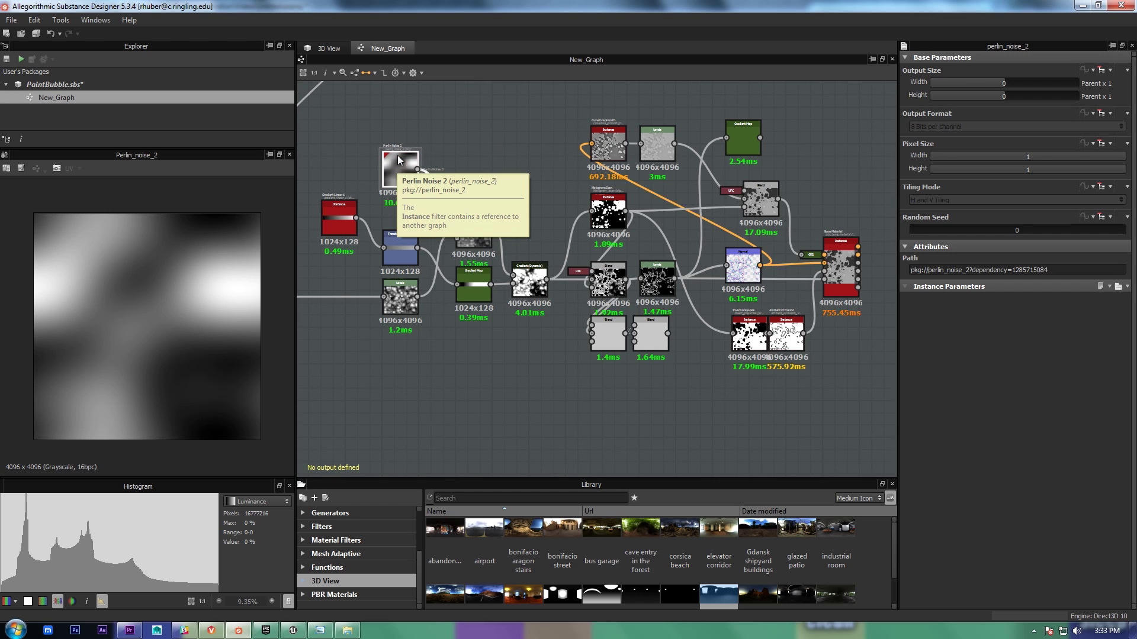
{"action": "key", "text": "ctrl+z"}
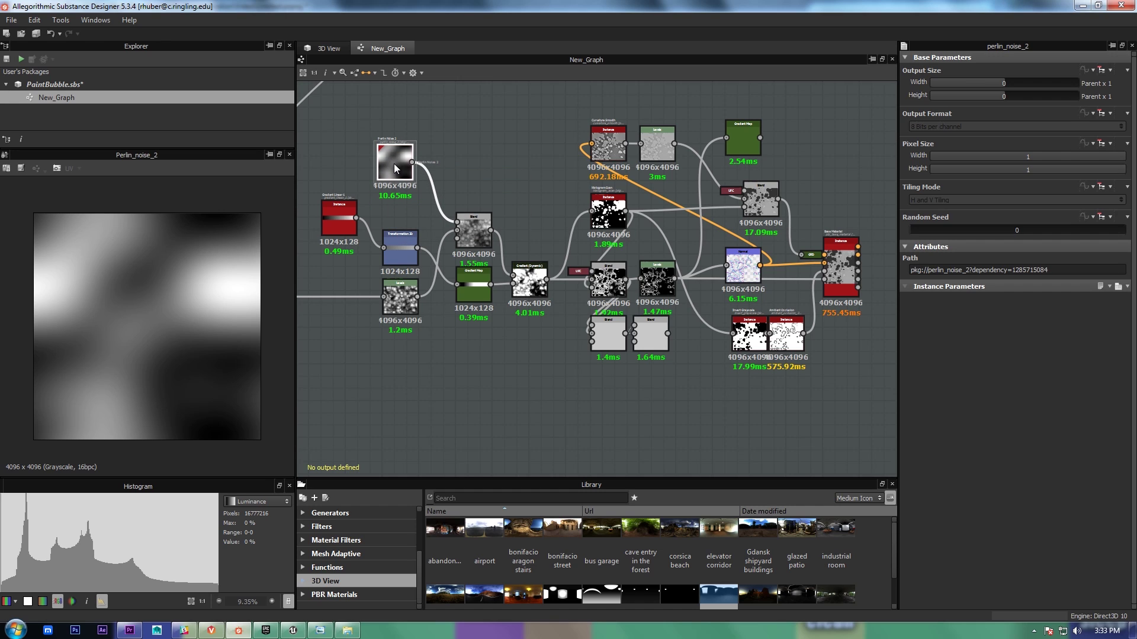
{"action": "left_click_drag", "start_coordinate": [394, 166], "coordinate": [397, 169]}
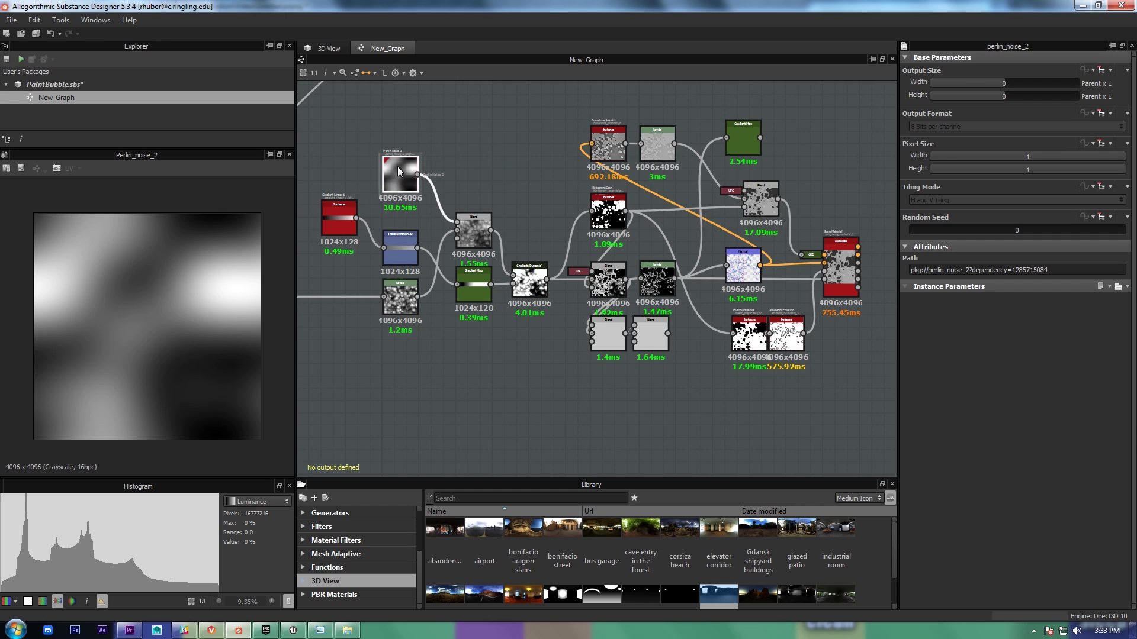
{"action": "left_click", "coordinate": [323, 49]}
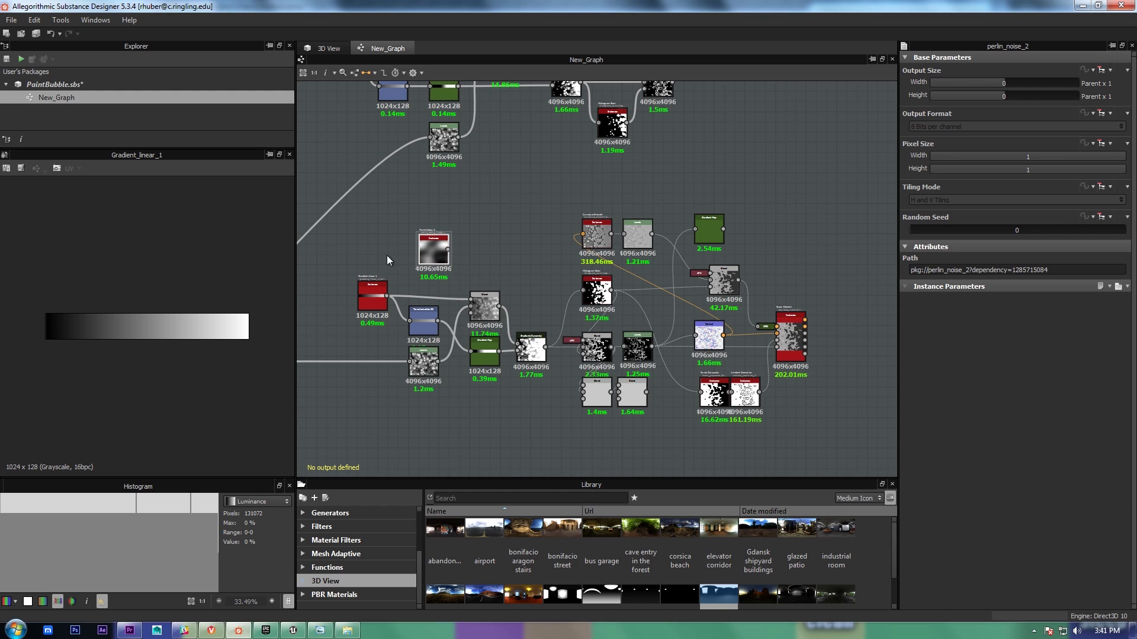
- Inspect gradient_linear_1 and select the upper and lower node groups of the chain
{"action": "left_click", "coordinate": [374, 294]}
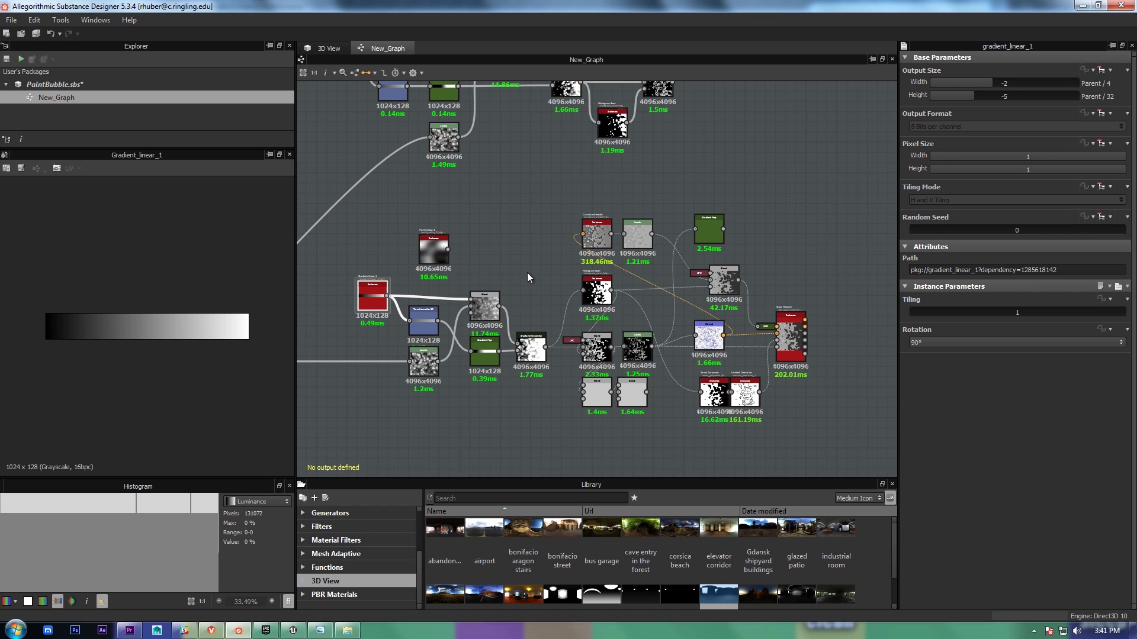
{"action": "middle_click_drag", "start_coordinate": [528, 274], "coordinate": [527, 264]}
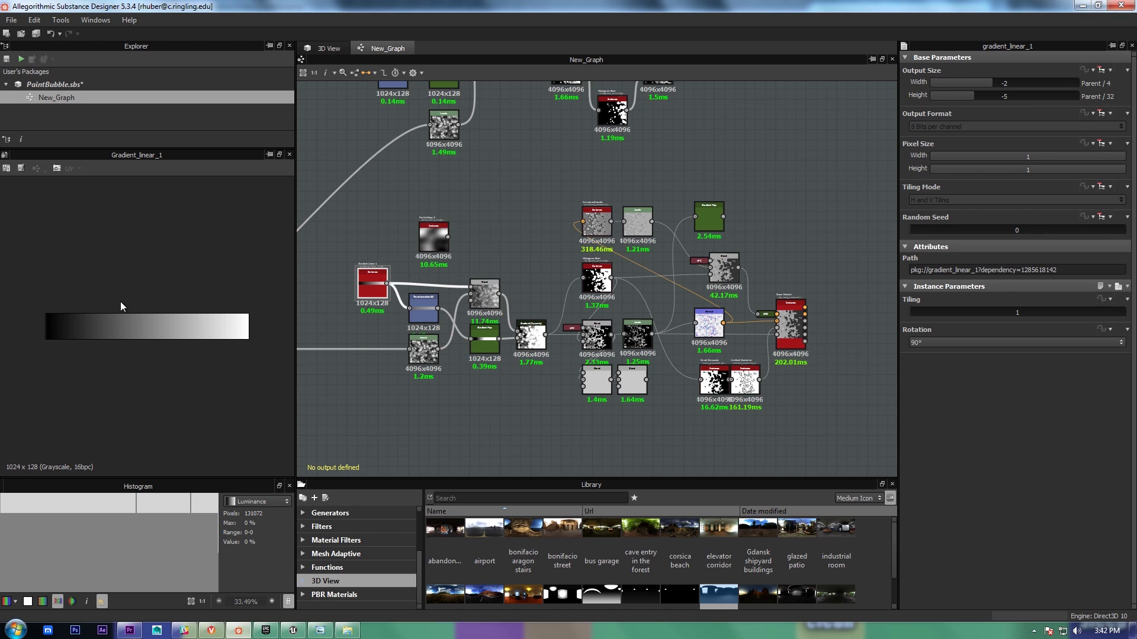
{"action": "middle_click_drag", "start_coordinate": [517, 248], "coordinate": [539, 360]}
{"action": "left_click_drag", "start_coordinate": [759, 306], "coordinate": [323, 169]}
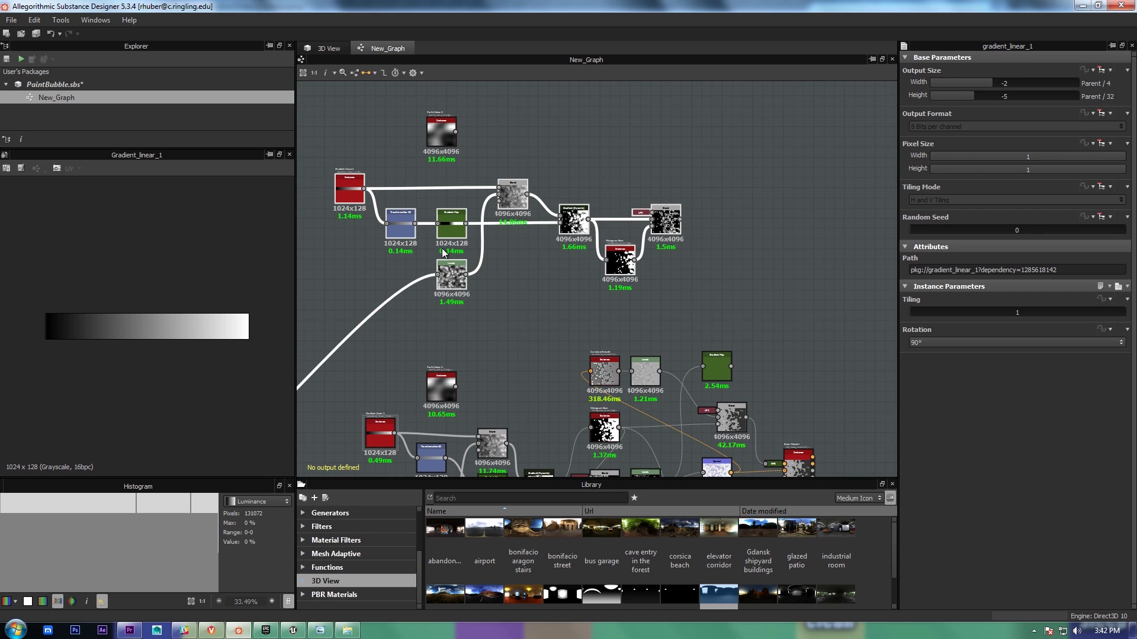
{"action": "middle_click_drag", "start_coordinate": [521, 330], "coordinate": [480, 228]}
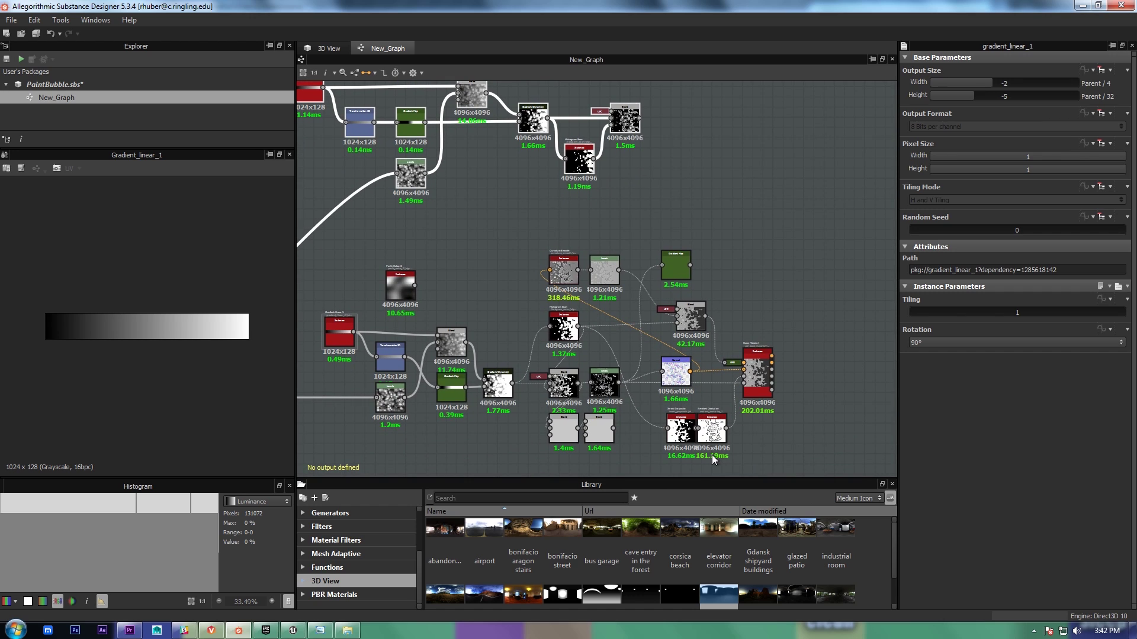
{"action": "middle_click_drag", "start_coordinate": [541, 112], "coordinate": [547, 67]}
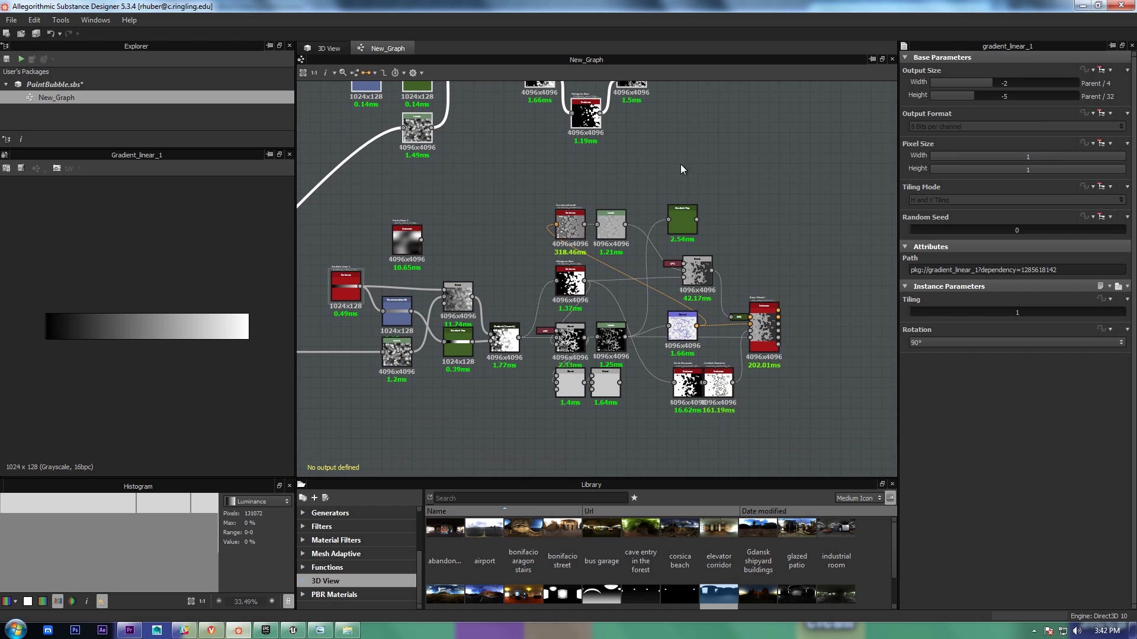
{"action": "left_click", "coordinate": [678, 373]}
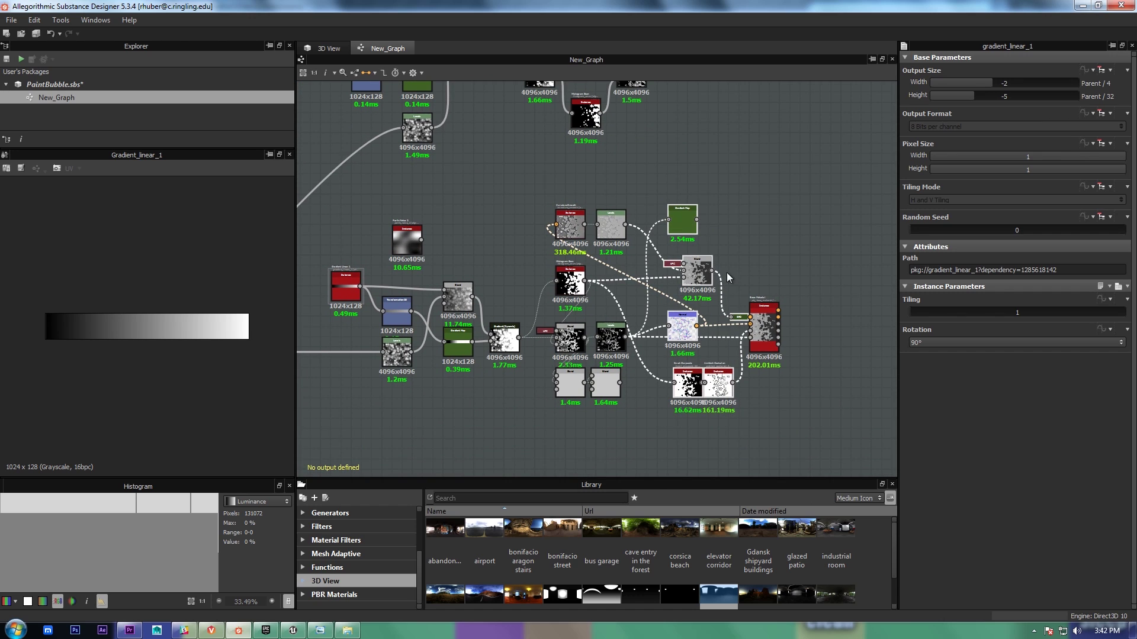
{"action": "middle_click_drag", "start_coordinate": [731, 173], "coordinate": [733, 300]}
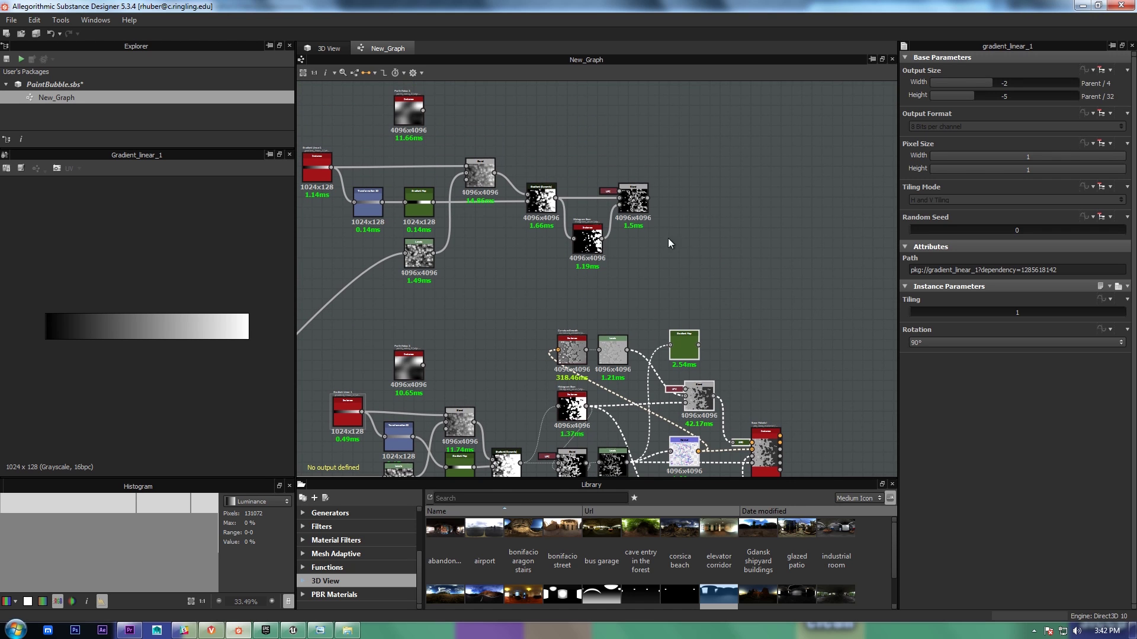
- Preview the Blend and Histogram Scan node outputs in the 2D view
{"action": "double_click", "coordinate": [633, 197]}
{"action": "scroll", "coordinate": [161, 304], "scroll_direction": "down", "scroll_amount": 5}
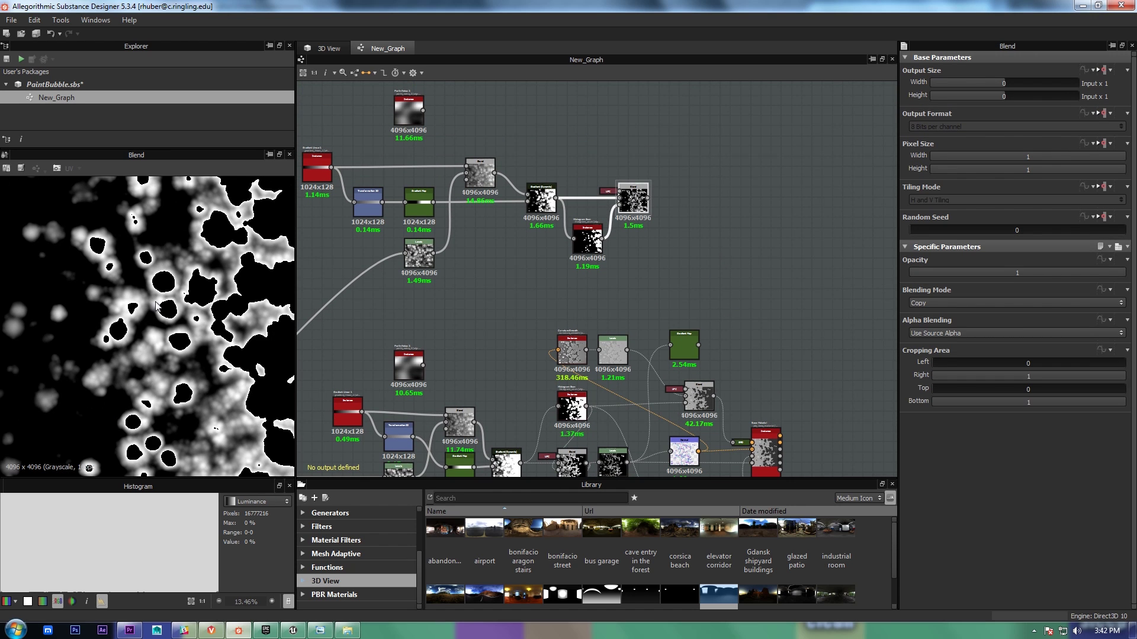
{"action": "double_click", "coordinate": [598, 248]}
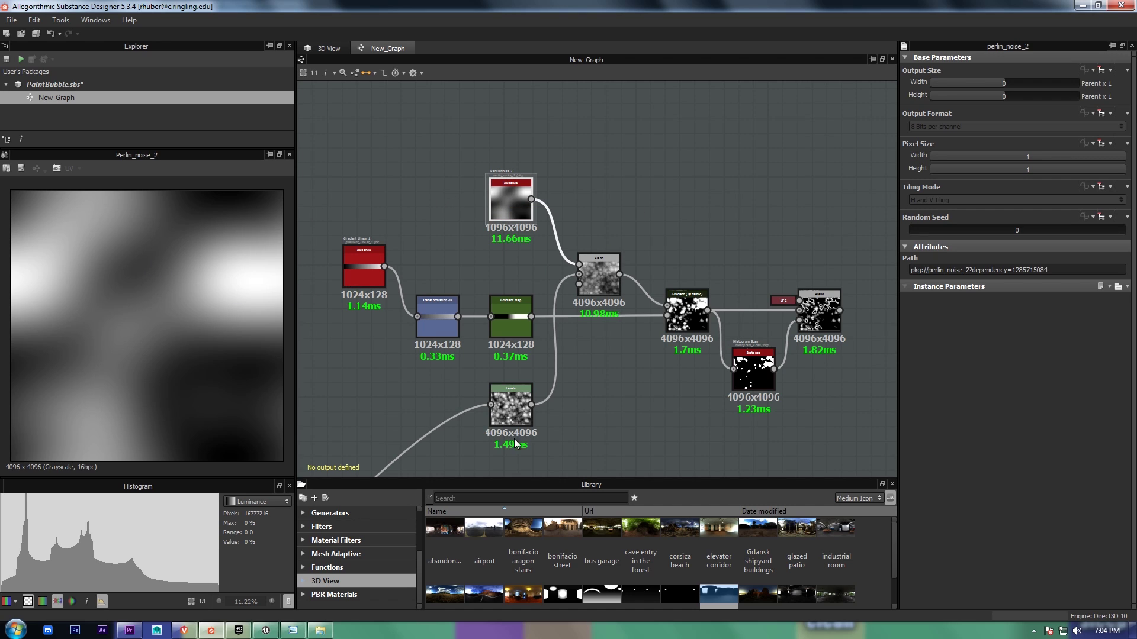
- Preview the Levels, Blend and Gradient (Dynamic) node outputs in turn
{"action": "double_click", "coordinate": [511, 415]}
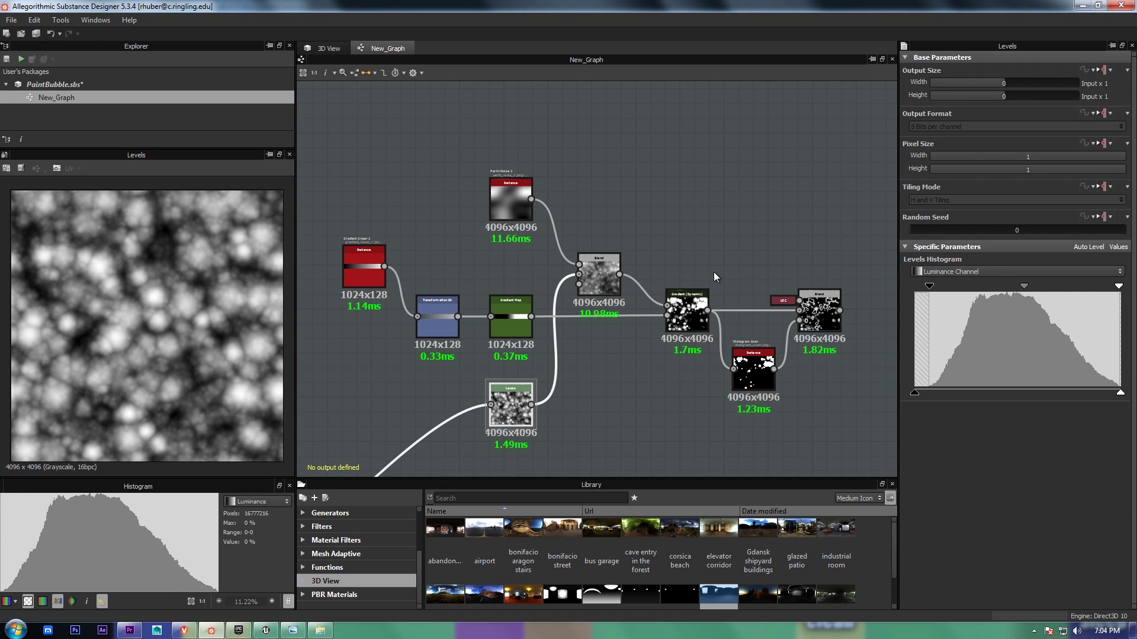
{"action": "double_click", "coordinate": [594, 269]}
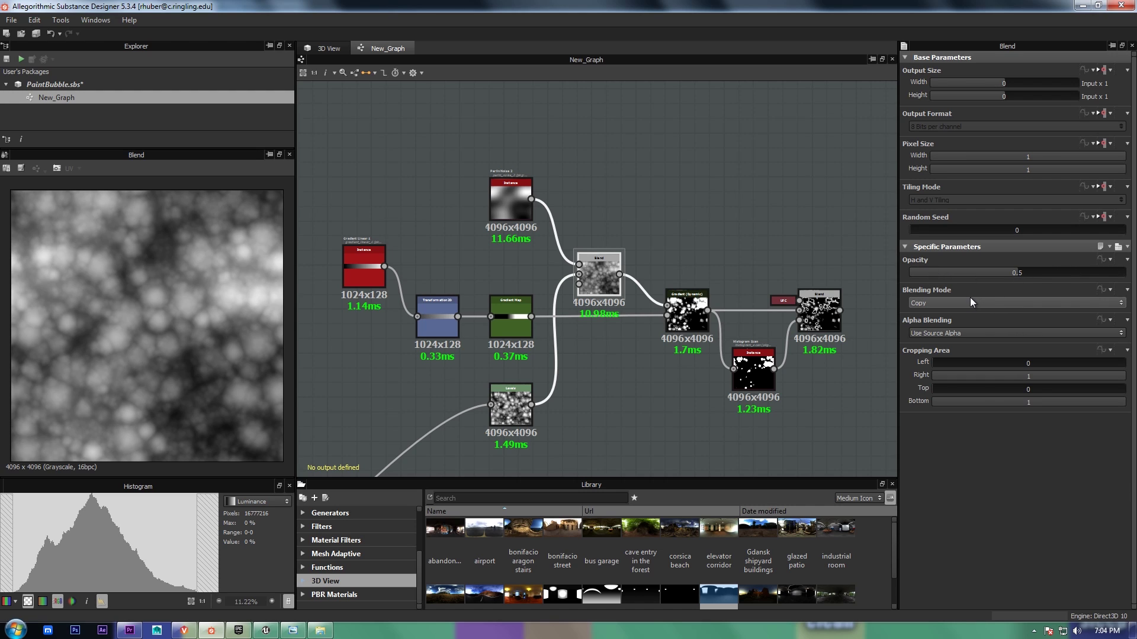
{"action": "double_click", "coordinate": [693, 310]}
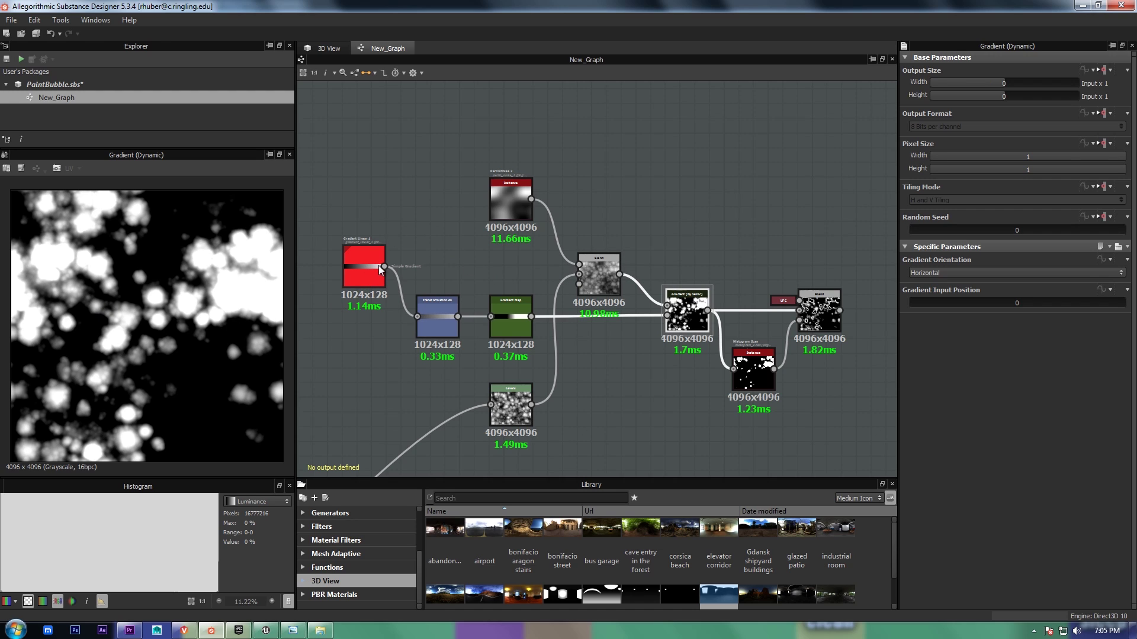
- Wire Gradient Linear 1 into the Blend in place of Perlin noise and move the noise node up
{"action": "left_click_drag", "start_coordinate": [384, 267], "coordinate": [579, 265]}
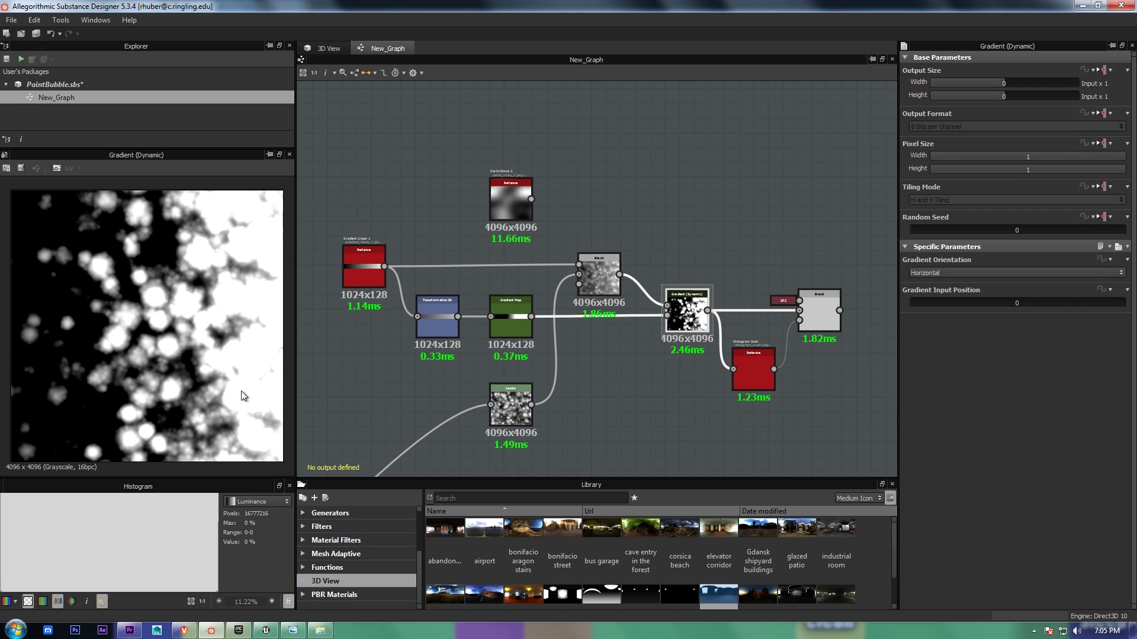
{"action": "left_click_drag", "start_coordinate": [526, 214], "coordinate": [533, 140]}
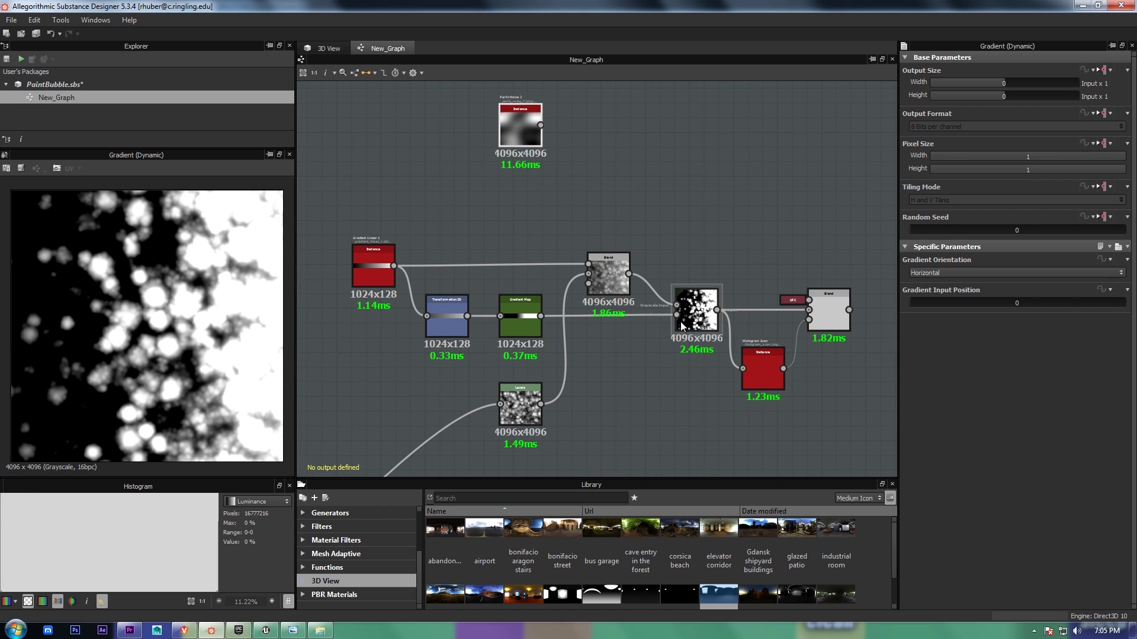
{"action": "left_click", "coordinate": [509, 315]}
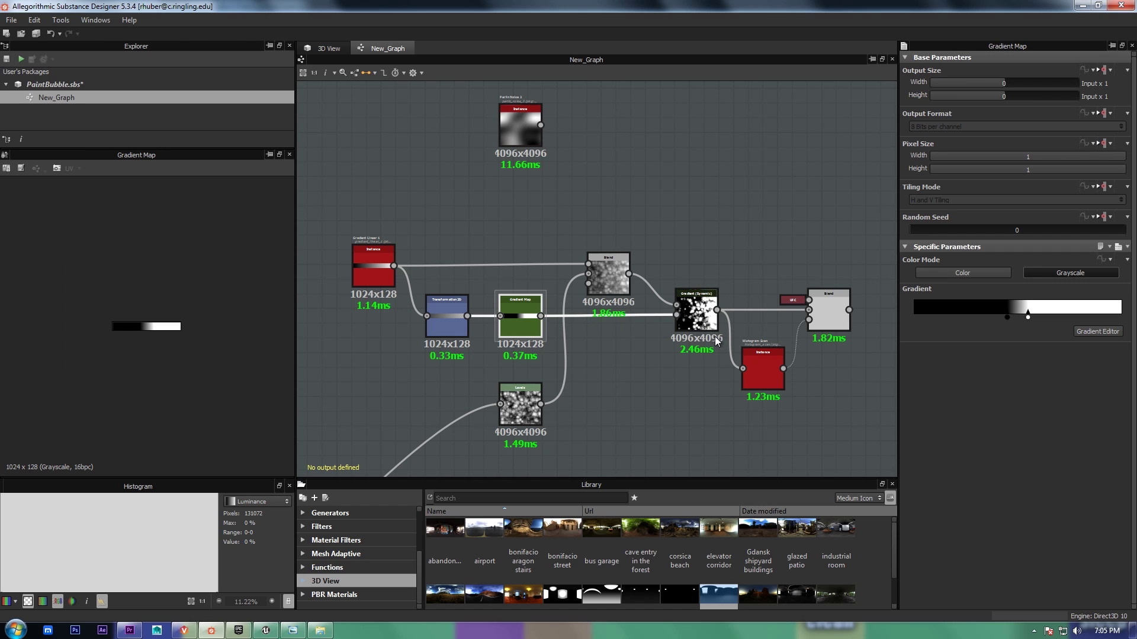
{"action": "left_click", "coordinate": [384, 266]}
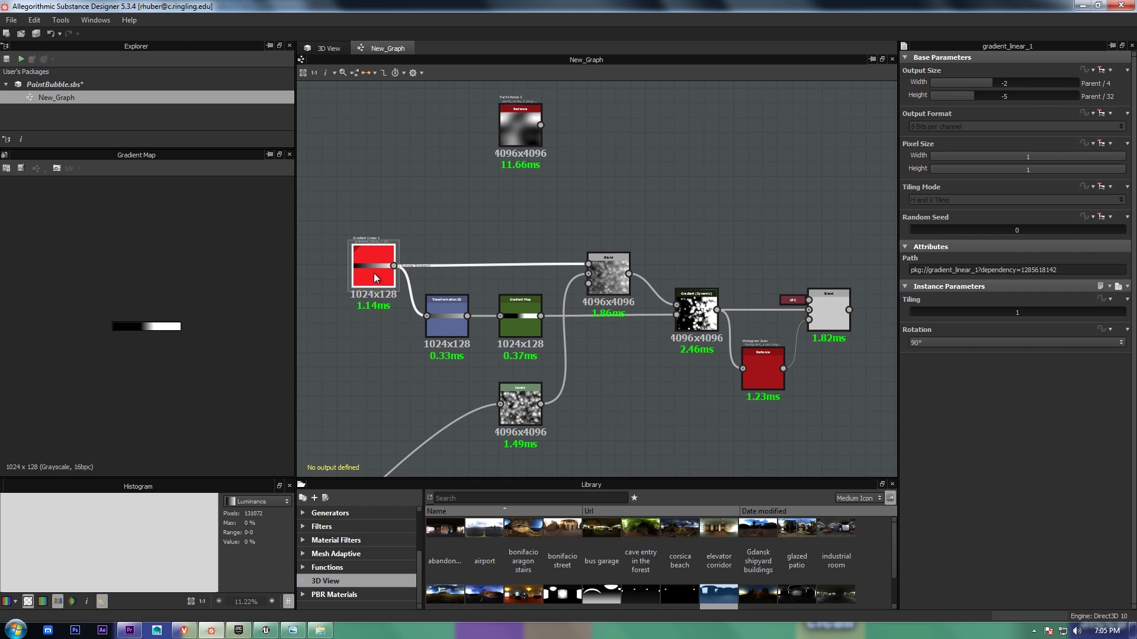
- Add a new Gradient Linear 1 node rotated 90°
{"action": "key", "text": "space"}
{"action": "type", "text": "linear"}
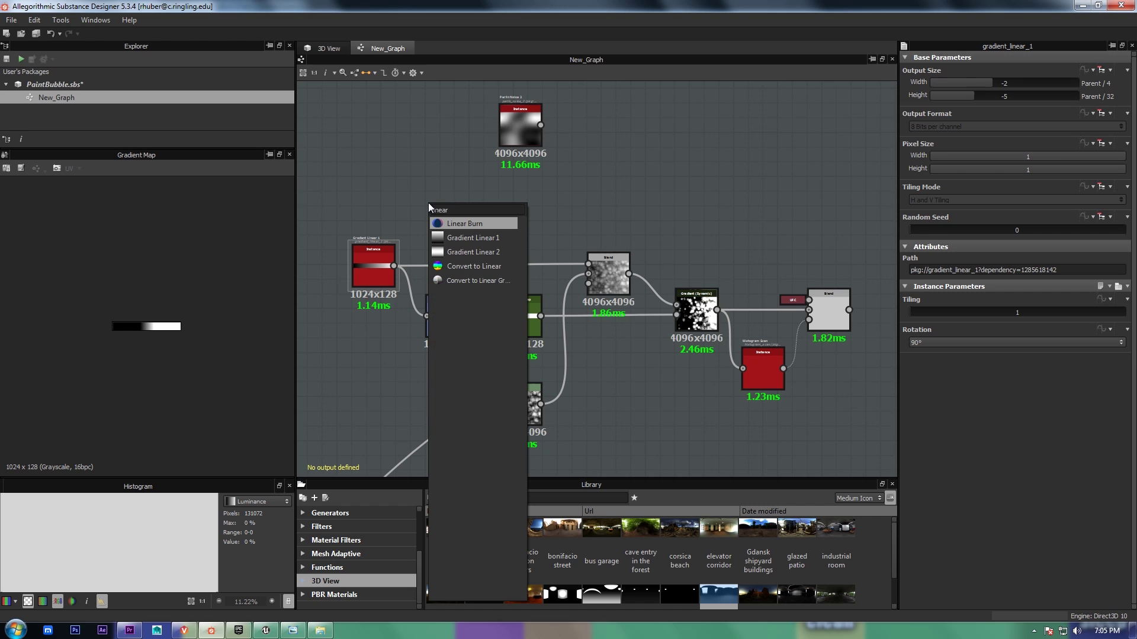
{"action": "key", "text": "Down"}
{"action": "key", "text": "Return"}
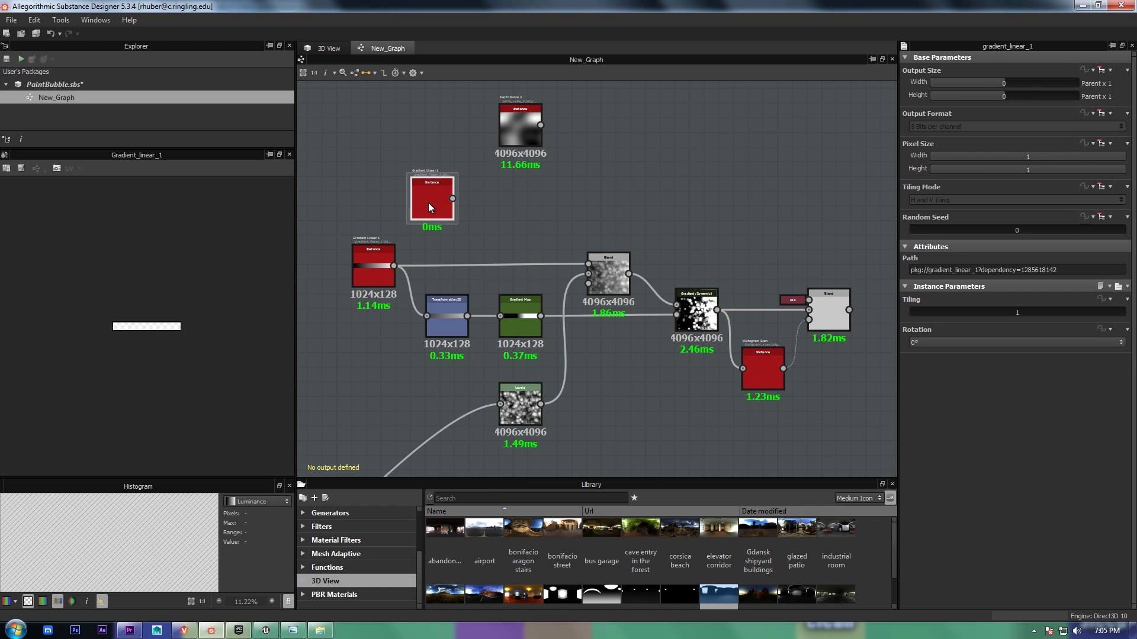
{"action": "left_click", "coordinate": [1038, 344]}
{"action": "left_click", "coordinate": [960, 367]}
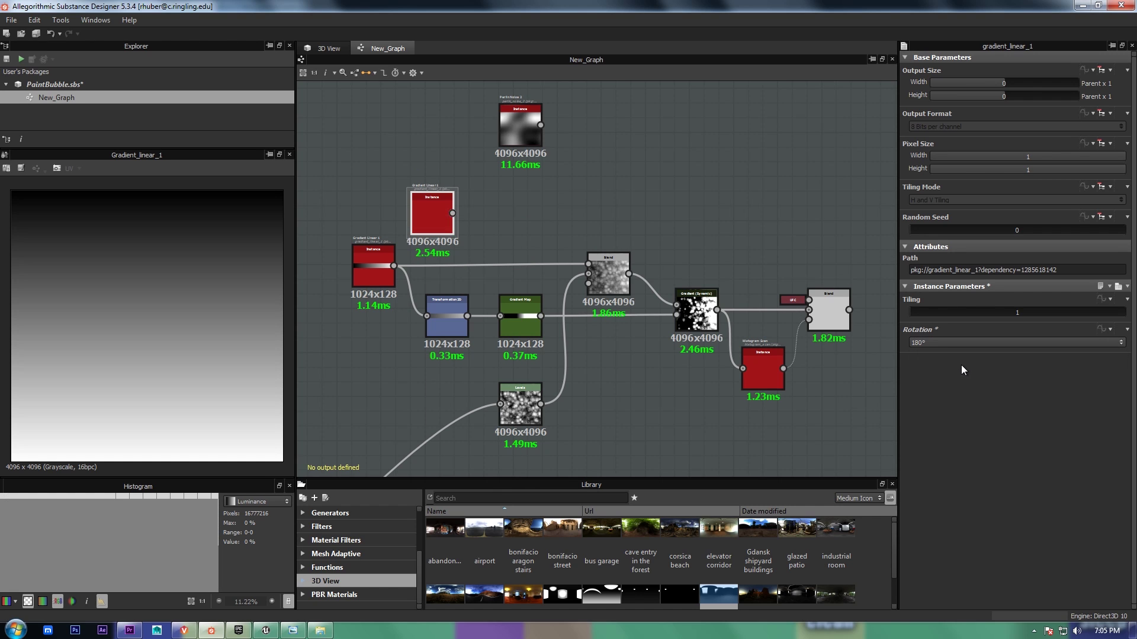
{"action": "left_click", "coordinate": [947, 343]}
{"action": "left_click", "coordinate": [928, 360]}
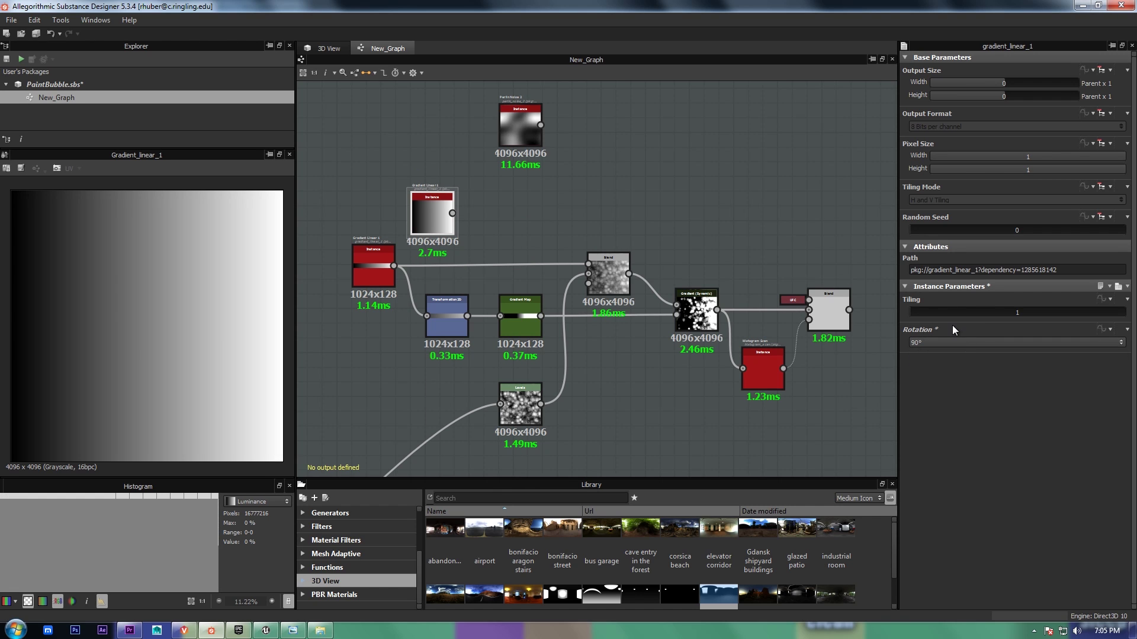
{"action": "mouse_move", "coordinate": [420, 210]}
{"action": "left_mouse_down"}
{"action": "mouse_move", "coordinate": [420, 194]}
{"action": "mouse_move", "coordinate": [405, 194]}
{"action": "left_mouse_up"}
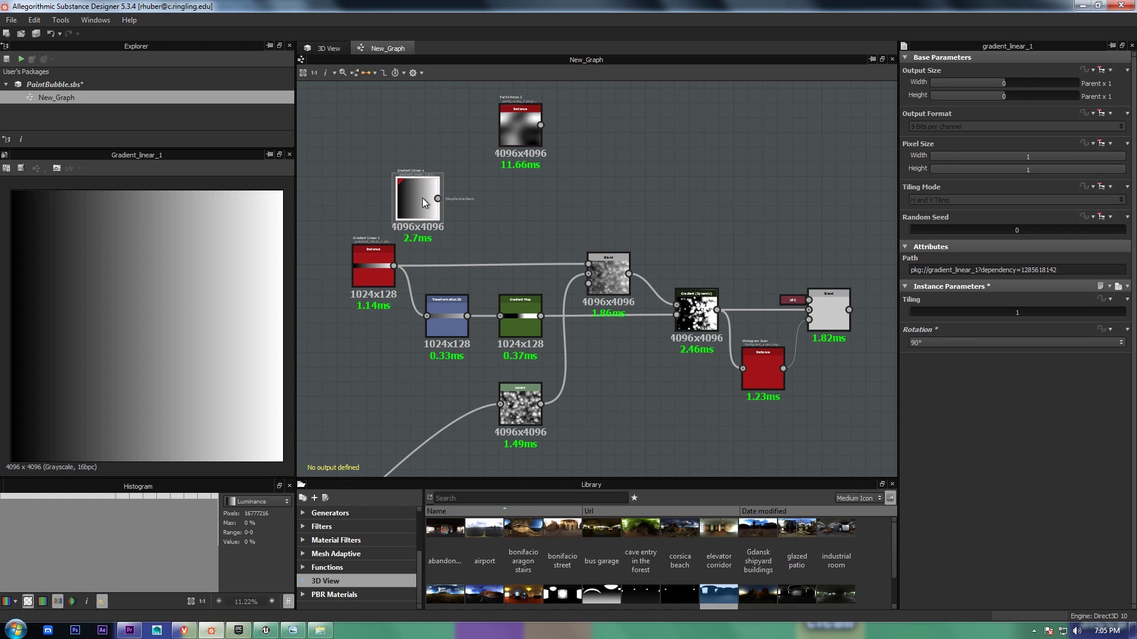
- Follow it with a Transformation 2D node that stretches the width to 200%
{"action": "key", "text": "space"}
{"action": "type", "text": "trans"}
{"action": "key", "text": "Return"}
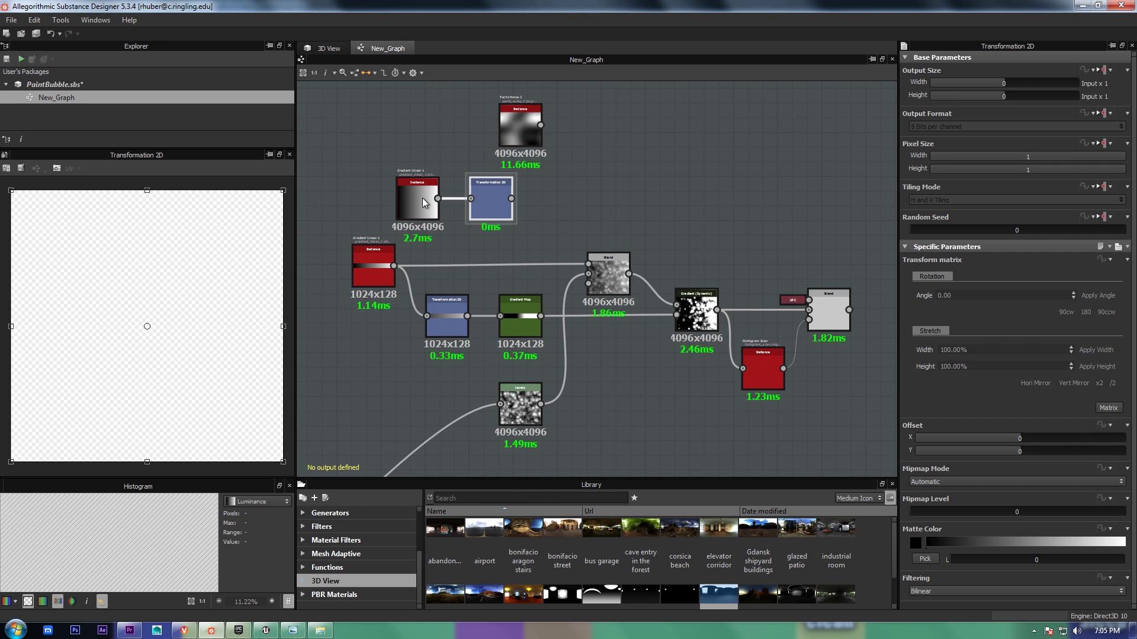
{"action": "double_click", "coordinate": [1004, 350]}
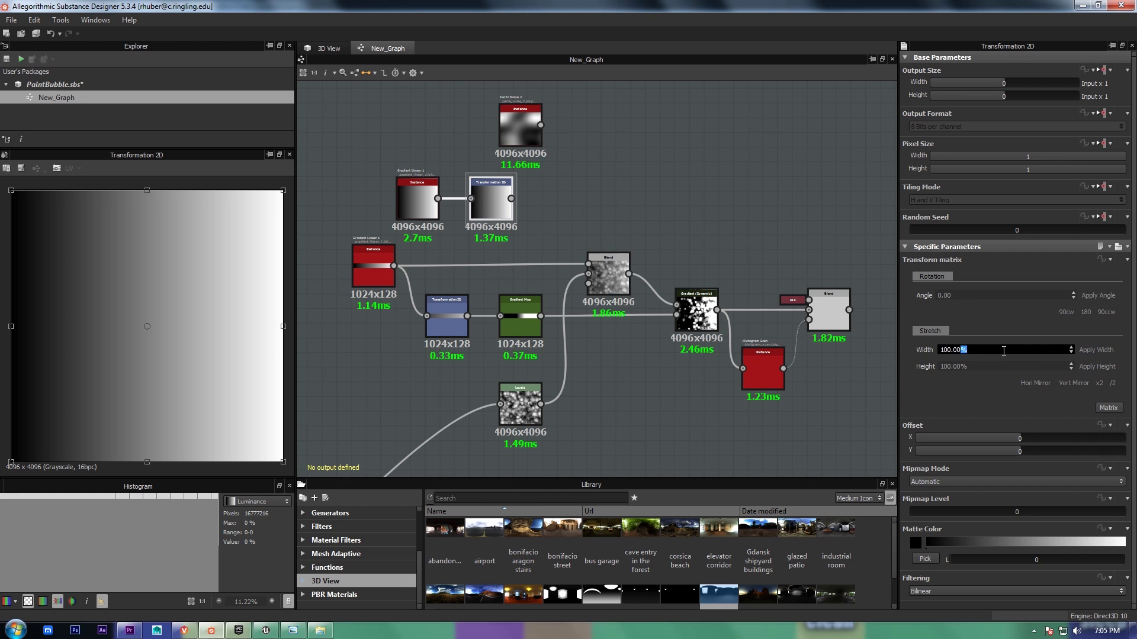
{"action": "key", "text": "BackSpace"}
{"action": "key", "text": "BackSpace"}
{"action": "key", "text": "BackSpace"}
{"action": "key", "text": "BackSpace"}
{"action": "key", "text": "BackSpace"}
{"action": "key", "text": "BackSpace"}
{"action": "type", "text": "200"}
{"action": "left_click", "coordinate": [1096, 350]}
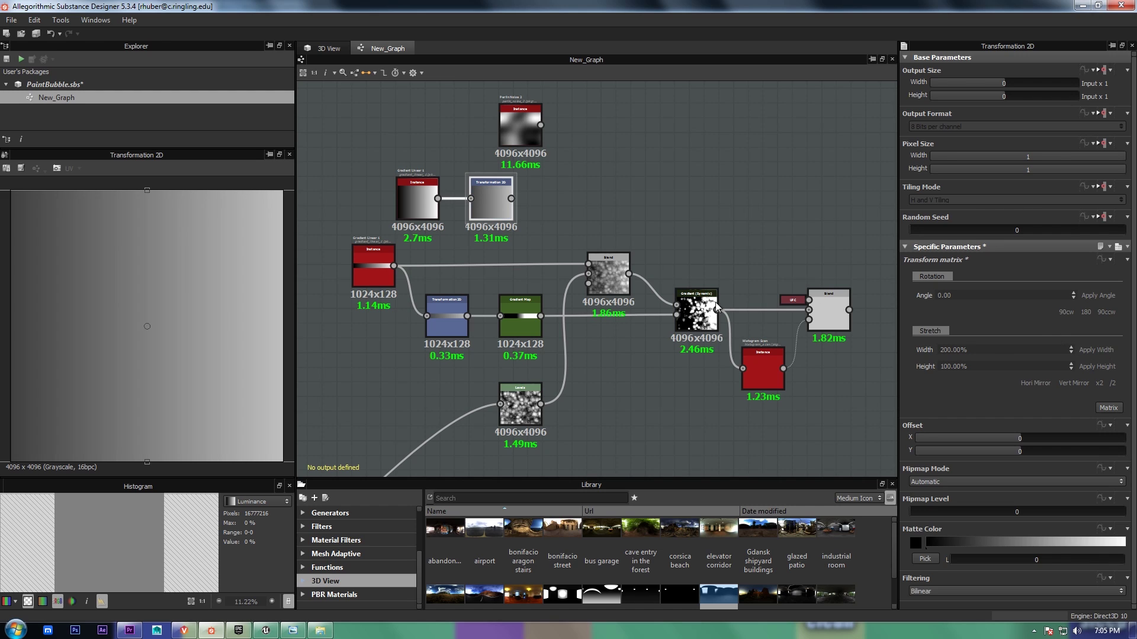
{"action": "scroll", "coordinate": [241, 341], "scroll_direction": "down", "scroll_amount": 5}
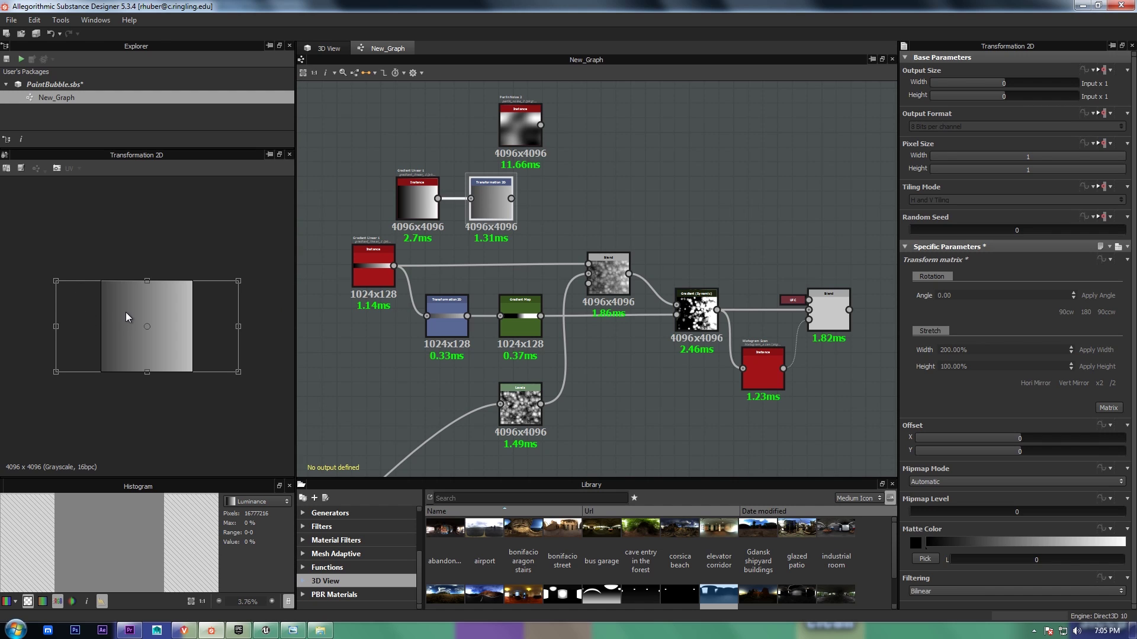
{"action": "left_click", "coordinate": [418, 204]}
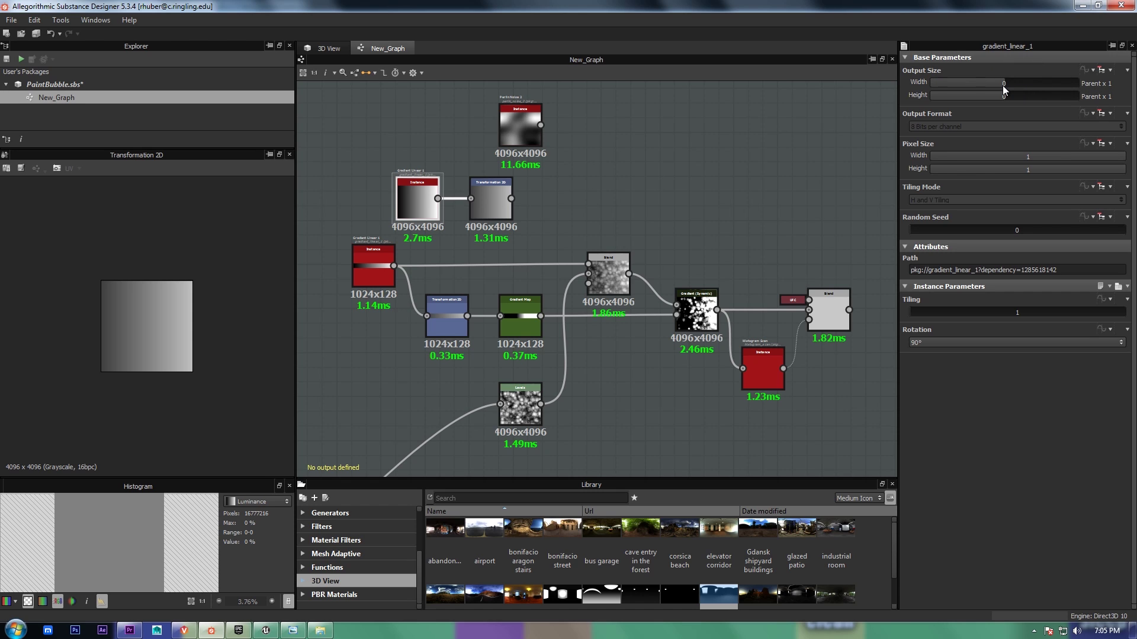
- Set the new gradient's output size to Parent / 4 by Parent / 32, previewing it and the transform
{"action": "left_click_drag", "start_coordinate": [1002, 85], "coordinate": [968, 98]}
{"action": "scroll", "coordinate": [177, 336], "scroll_direction": "up", "scroll_amount": 5}
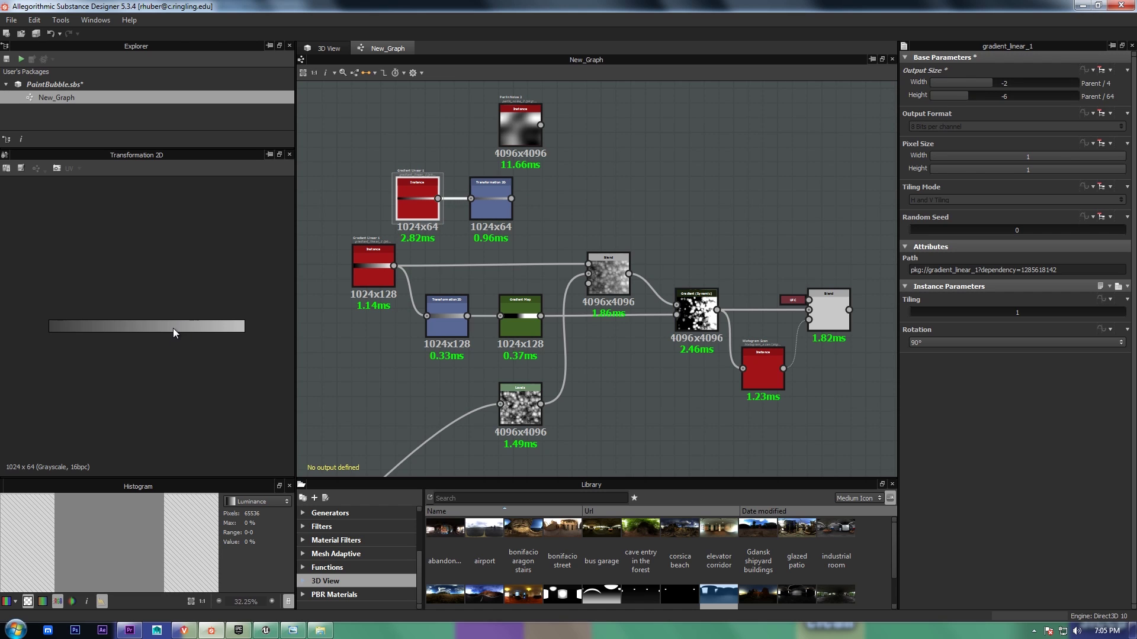
{"action": "scroll", "coordinate": [172, 328], "scroll_direction": "up", "scroll_amount": 2}
{"action": "double_click", "coordinate": [370, 271]}
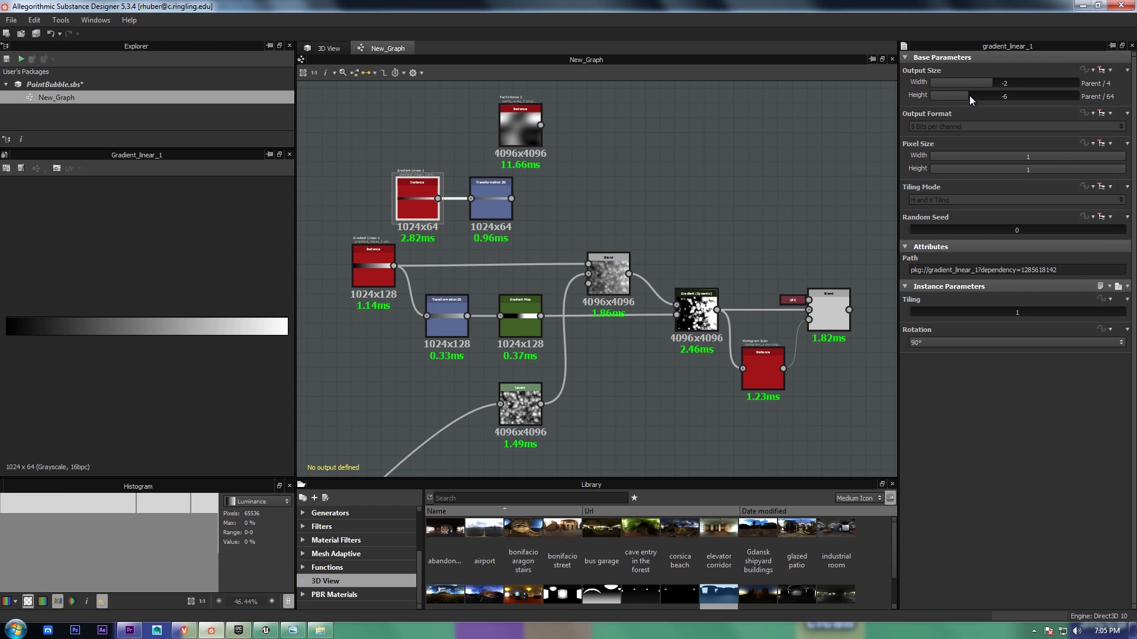
{"action": "left_click_drag", "start_coordinate": [969, 94], "coordinate": [971, 94]}
{"action": "double_click", "coordinate": [499, 193]}
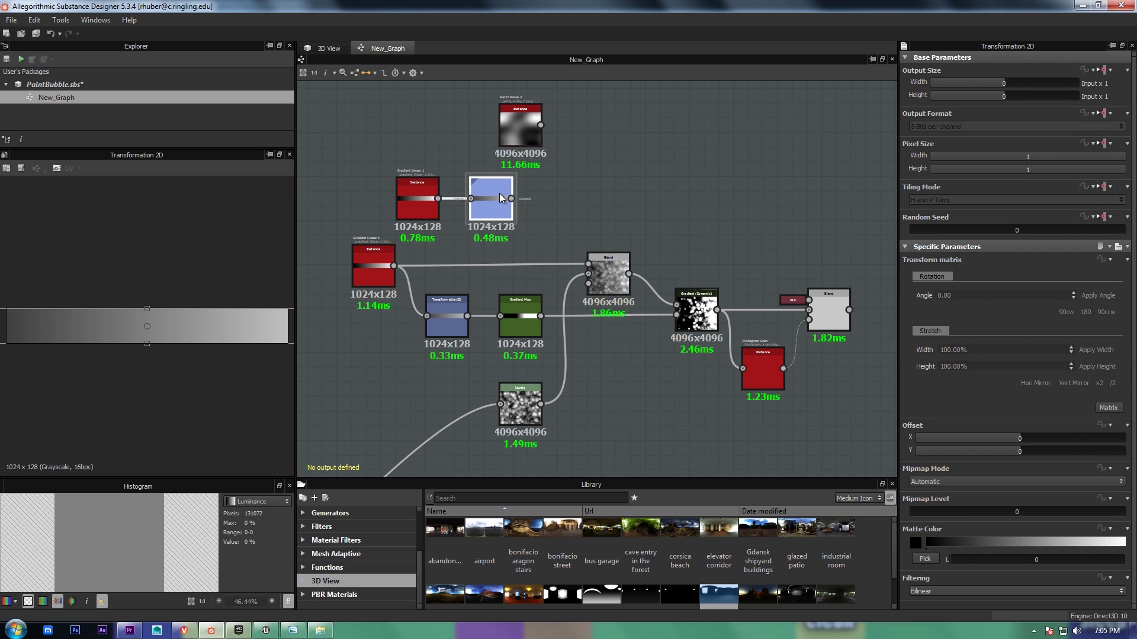
{"action": "scroll", "coordinate": [193, 332], "scroll_direction": "down", "scroll_amount": 2}
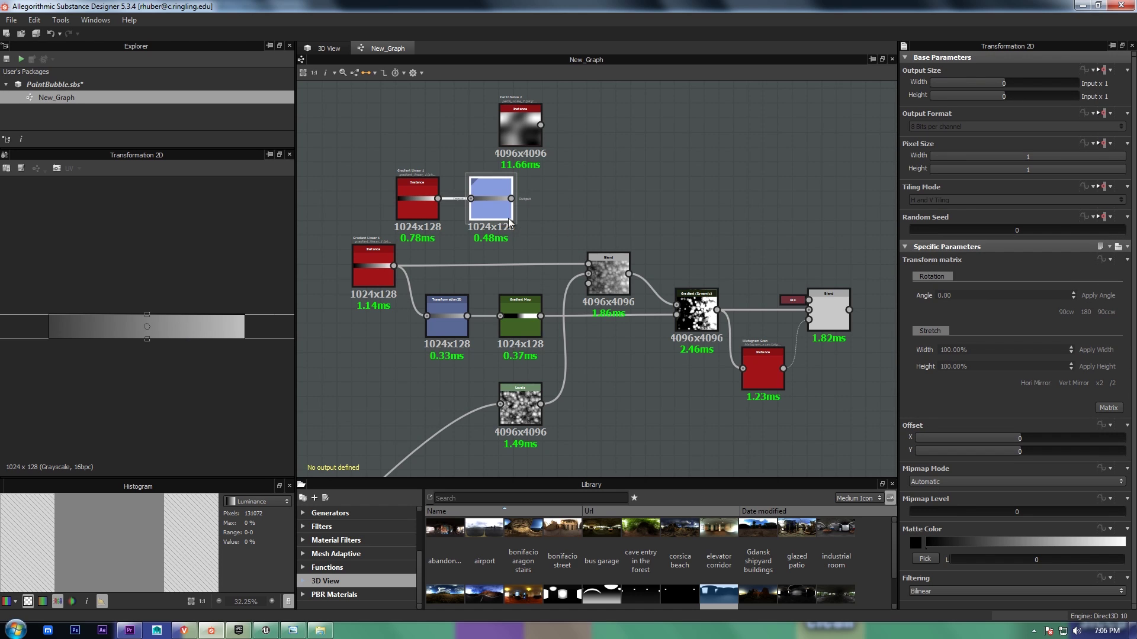
- Add a Gradient Map node after the new Transformation 2D
{"action": "key", "text": "space"}
{"action": "type", "text": "gradient"}
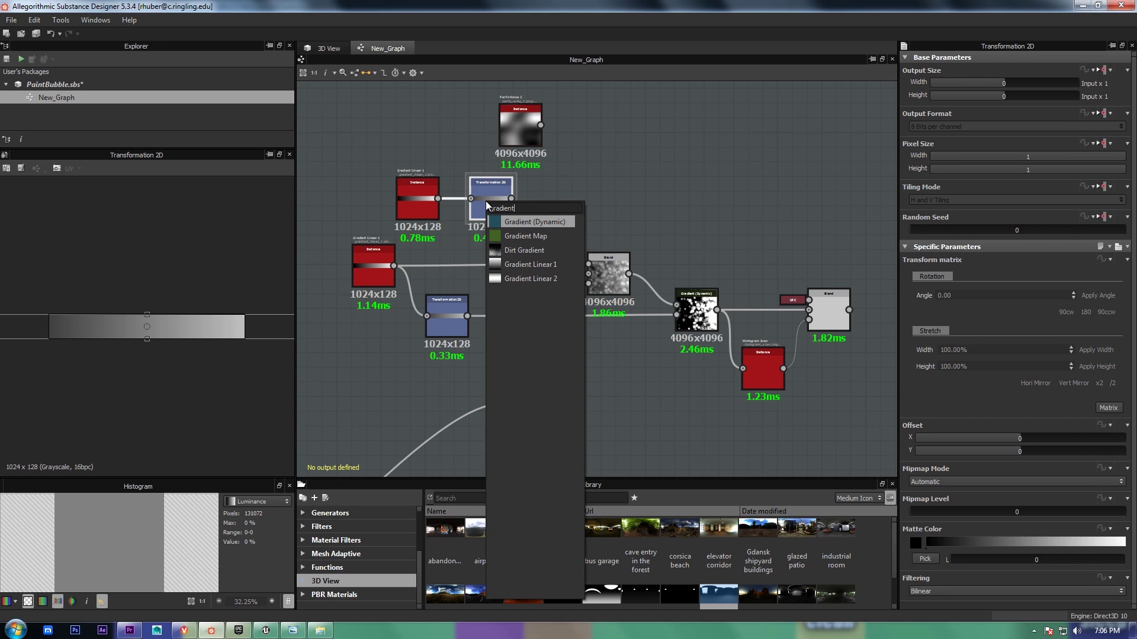
{"action": "key", "text": "Down"}
{"action": "key", "text": "Return"}
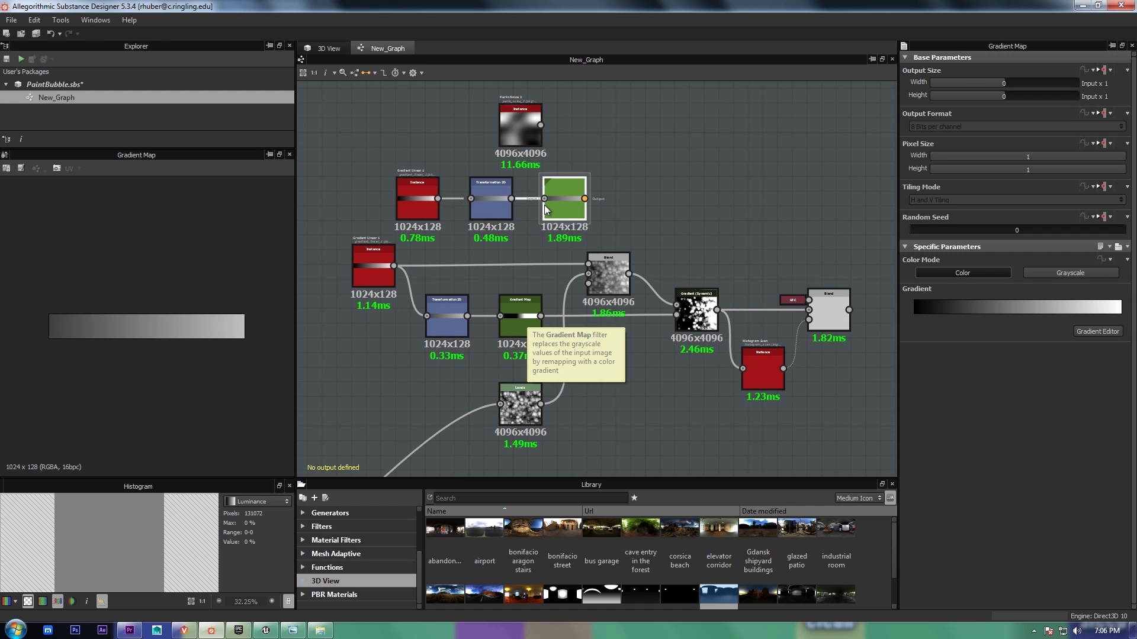
- Set the Gradient Map's black key to position 0.45 and its white key to 0.55
{"action": "left_click", "coordinate": [1098, 331]}
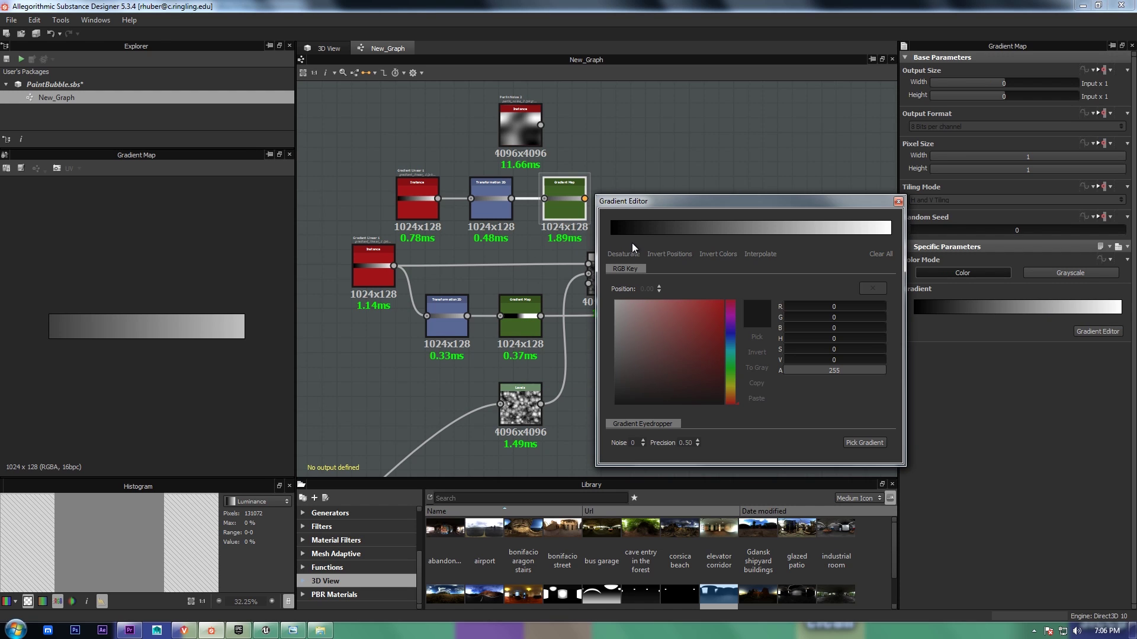
{"action": "left_click", "coordinate": [633, 234]}
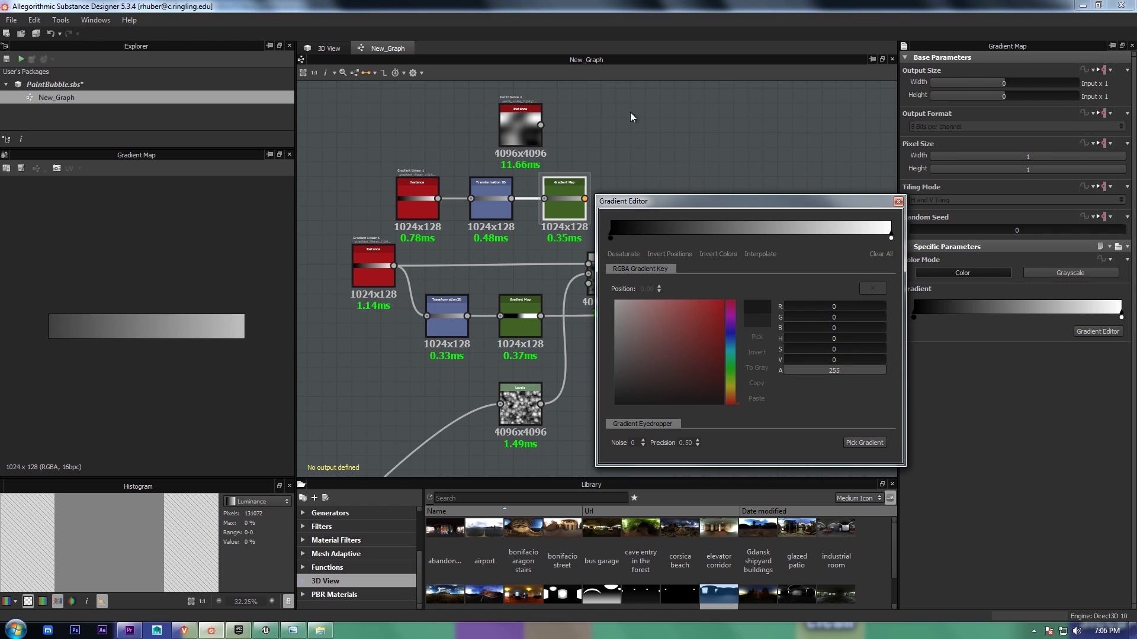
{"action": "left_click_drag", "start_coordinate": [633, 235], "coordinate": [610, 235]}
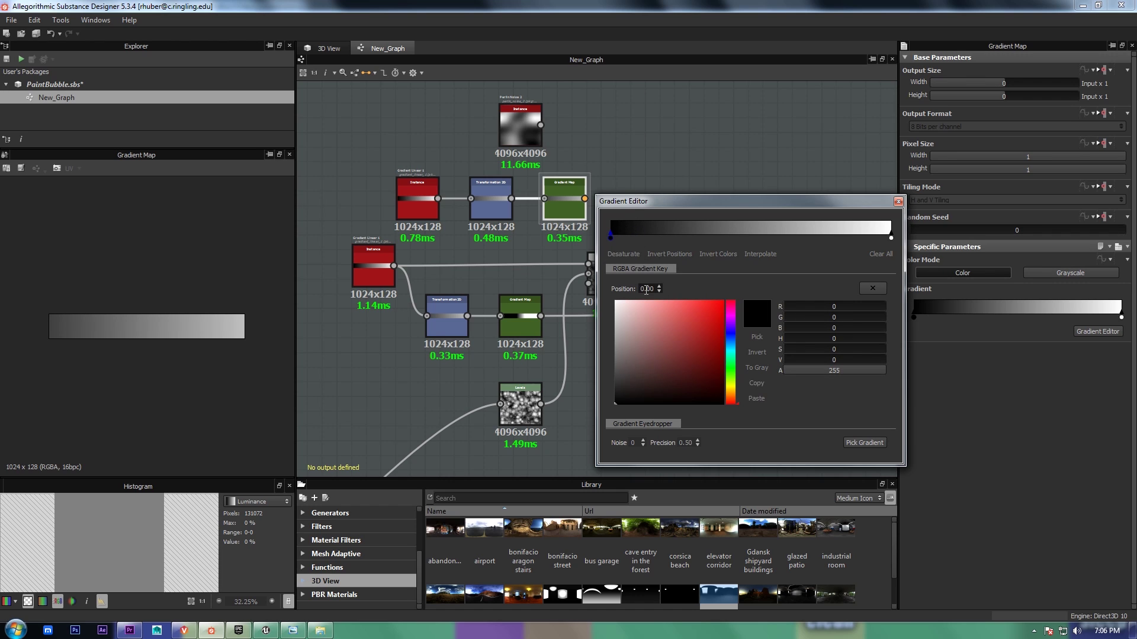
{"action": "double_click", "coordinate": [647, 289]}
{"action": "type", "text": "0.45"}
{"action": "key", "text": "Tab"}
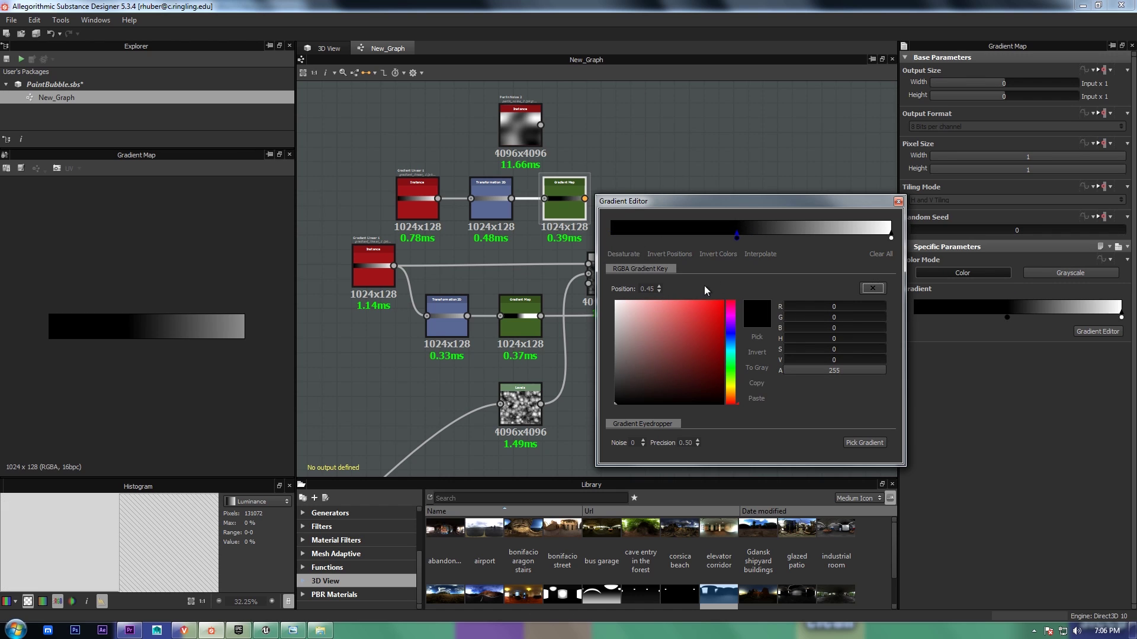
{"action": "left_click", "coordinate": [891, 238]}
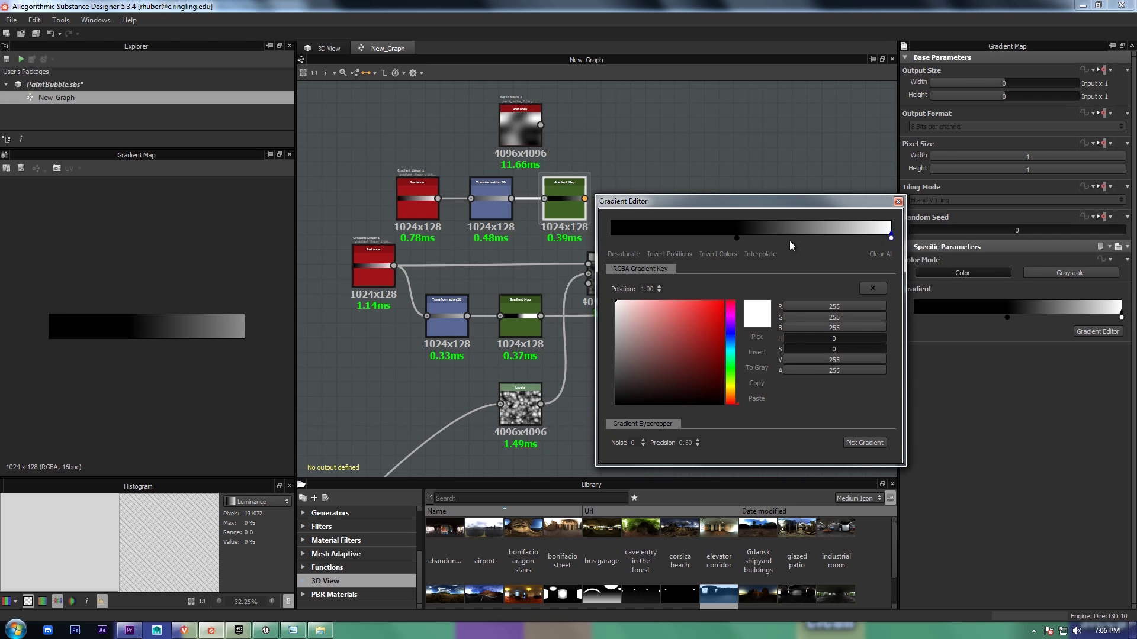
{"action": "double_click", "coordinate": [648, 288]}
{"action": "type", "text": "0.55"}
{"action": "key", "text": "Return"}
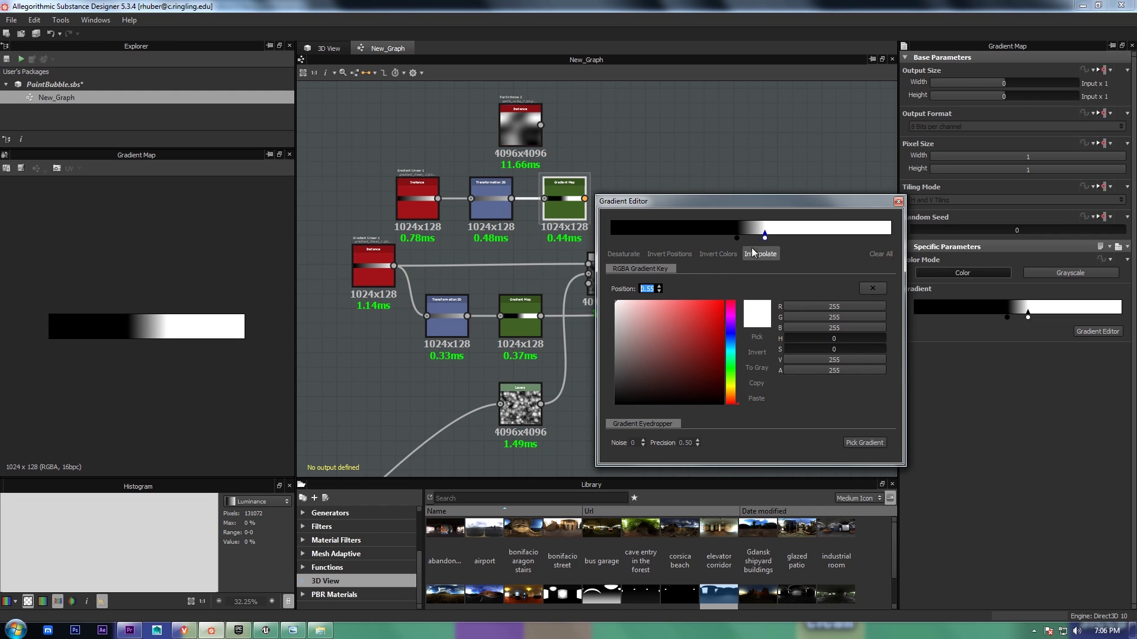
{"action": "left_click", "coordinate": [898, 201]}
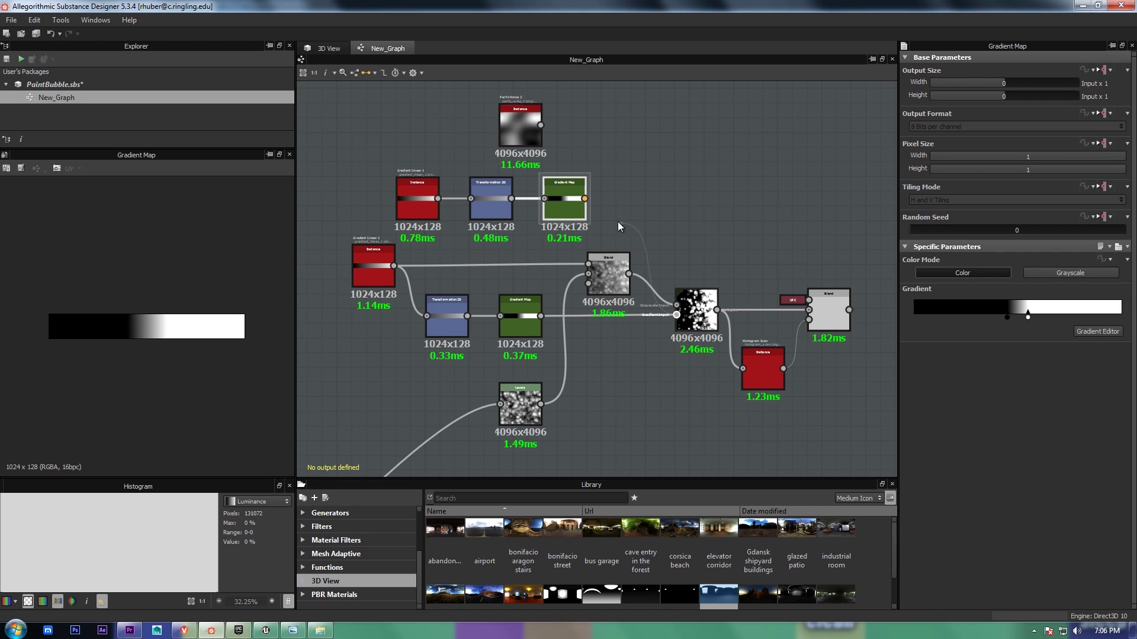
- Unlink and delete the unused top-row Gradient Linear, Transformation 2D and Gradient Map chain
{"action": "left_click_drag", "start_coordinate": [677, 314], "coordinate": [681, 201]}
{"action": "key", "text": "Delete"}
{"action": "double_click", "coordinate": [829, 307]}
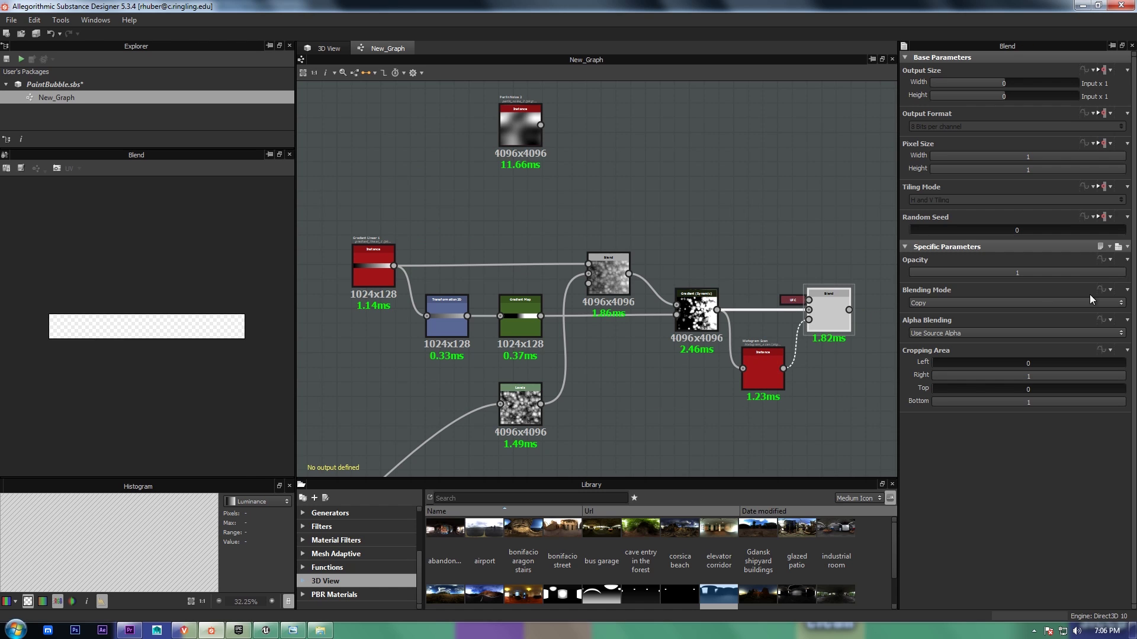
{"action": "double_click", "coordinate": [696, 309]}
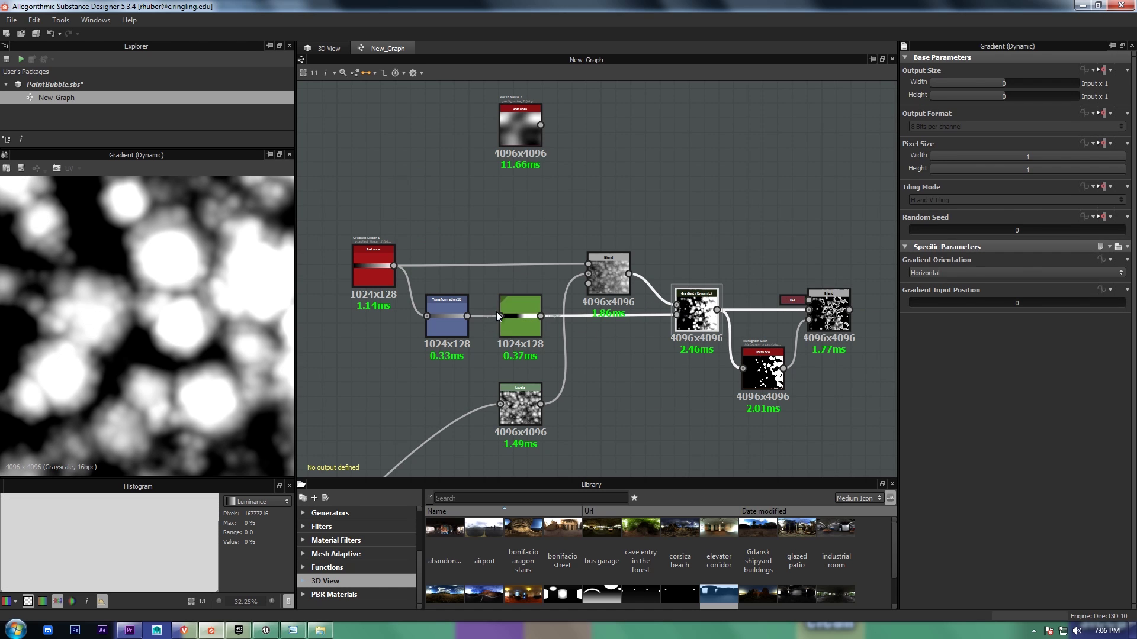
- Try Transformation 2D Offset X at 0.13, then a small negative value, then reset it to 0
{"action": "left_click", "coordinate": [449, 314]}
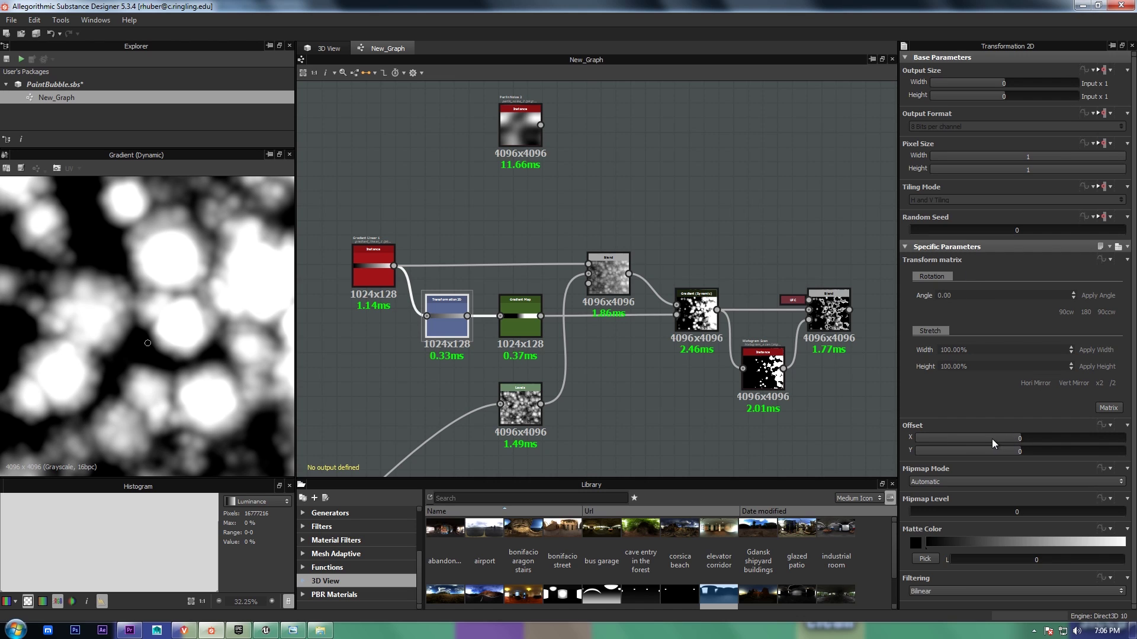
{"action": "scroll", "coordinate": [251, 368], "scroll_direction": "up", "scroll_amount": 2}
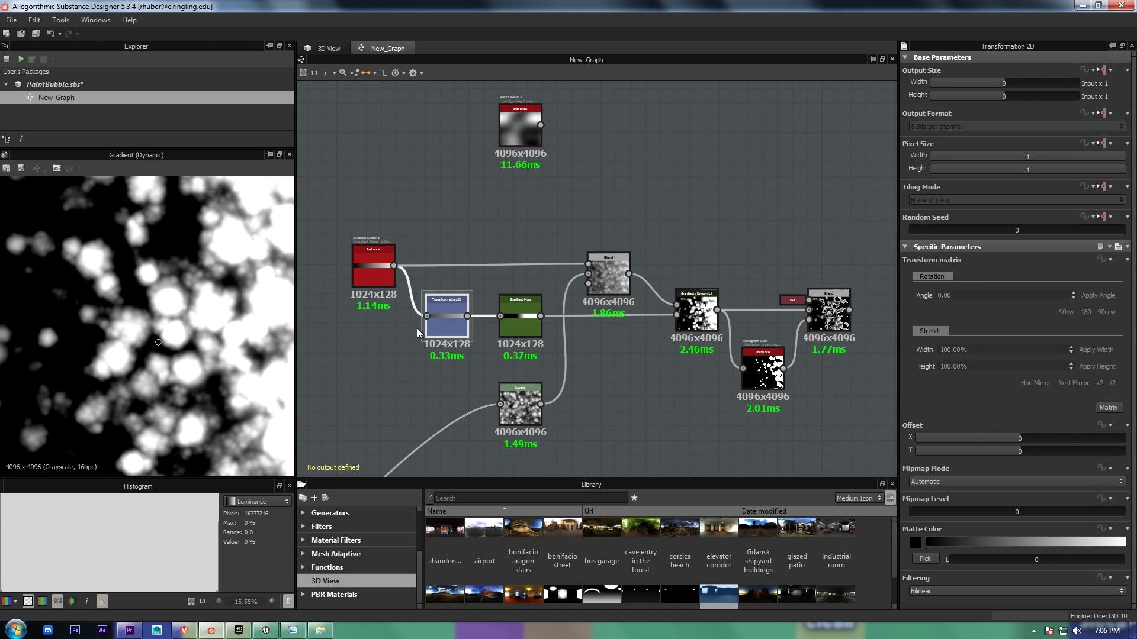
{"action": "double_click", "coordinate": [450, 330]}
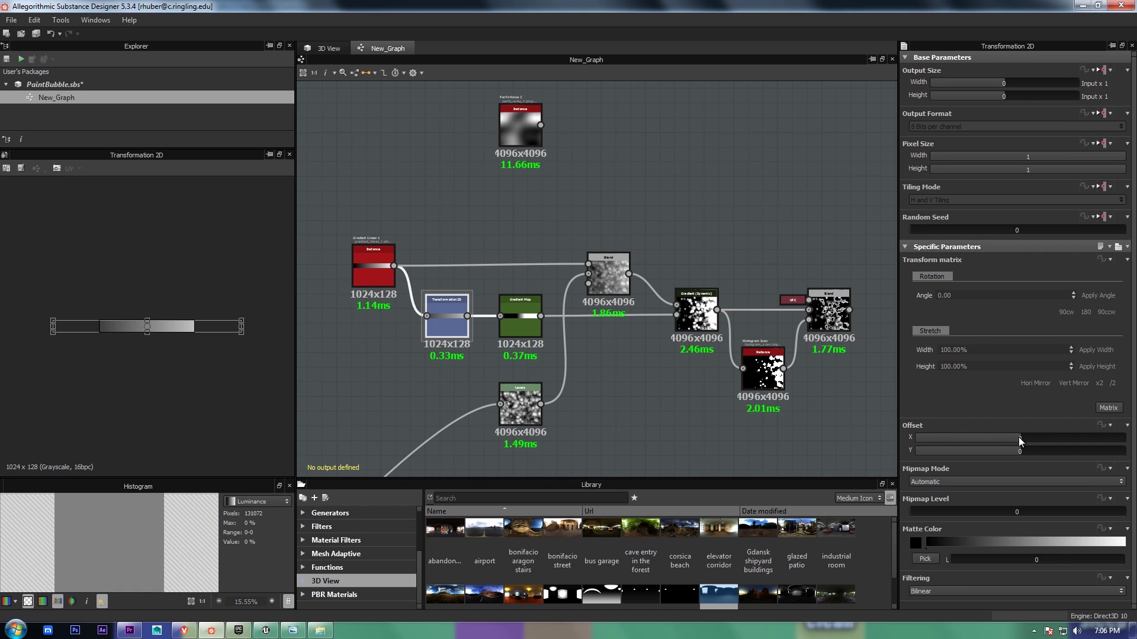
{"action": "mouse_move", "coordinate": [1019, 436]}
{"action": "left_mouse_down"}
{"action": "mouse_move", "coordinate": [989, 437]}
{"action": "mouse_move", "coordinate": [1078, 439]}
{"action": "mouse_move", "coordinate": [1029, 439]}
{"action": "left_mouse_up"}
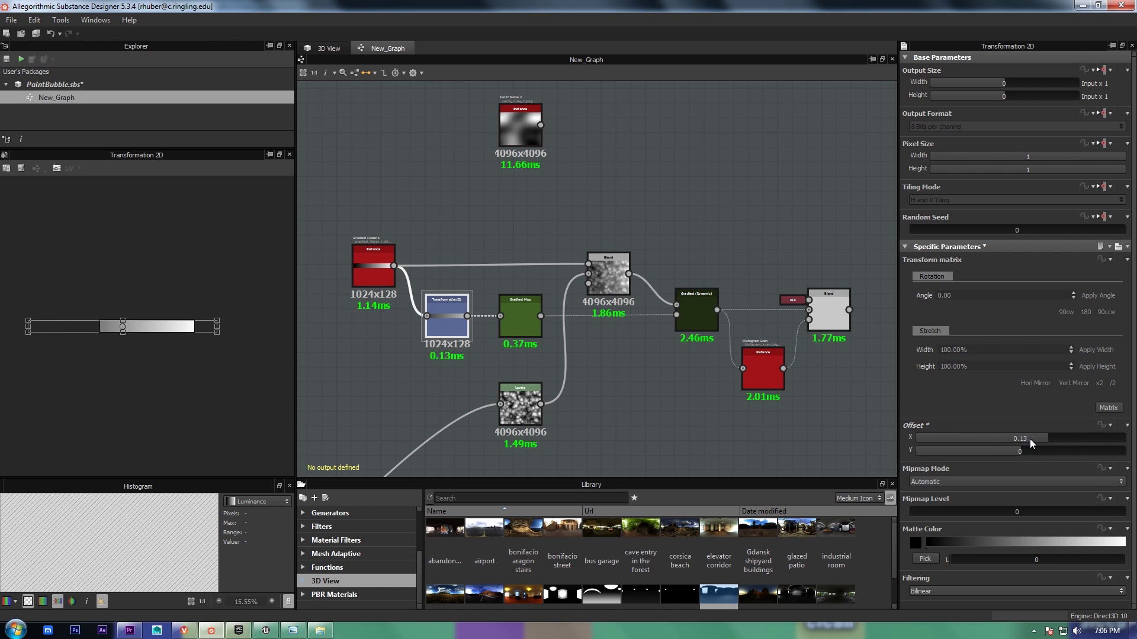
{"action": "double_click", "coordinate": [524, 317]}
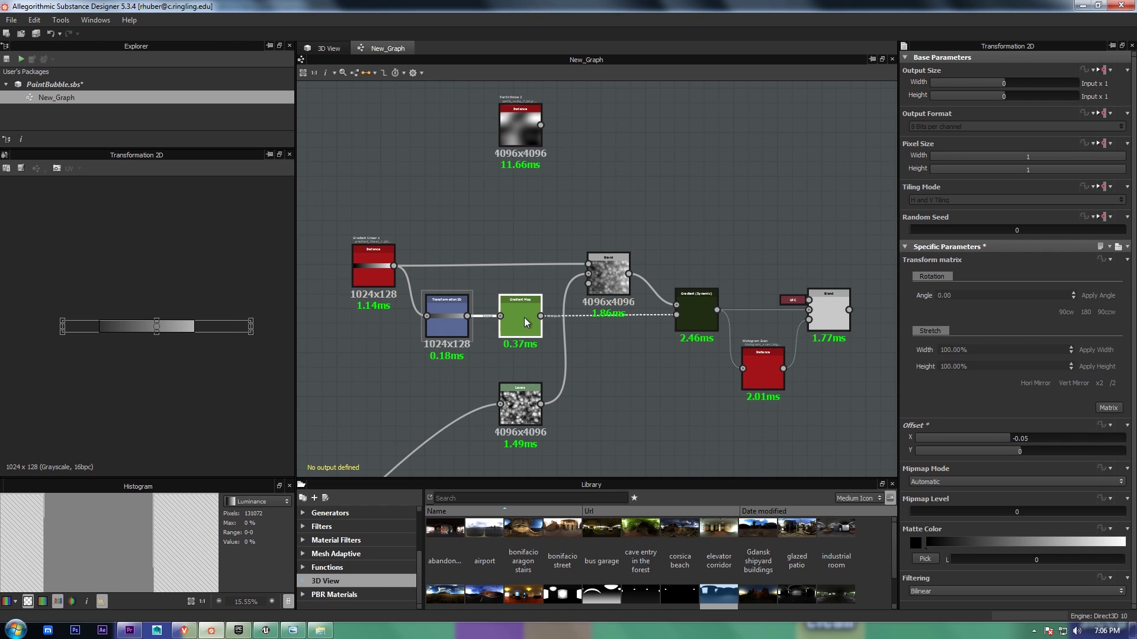
{"action": "left_click", "coordinate": [450, 318]}
{"action": "mouse_move", "coordinate": [1013, 437]}
{"action": "left_mouse_down"}
{"action": "mouse_move", "coordinate": [979, 435]}
{"action": "mouse_move", "coordinate": [1058, 433]}
{"action": "mouse_move", "coordinate": [1017, 435]}
{"action": "left_mouse_up"}
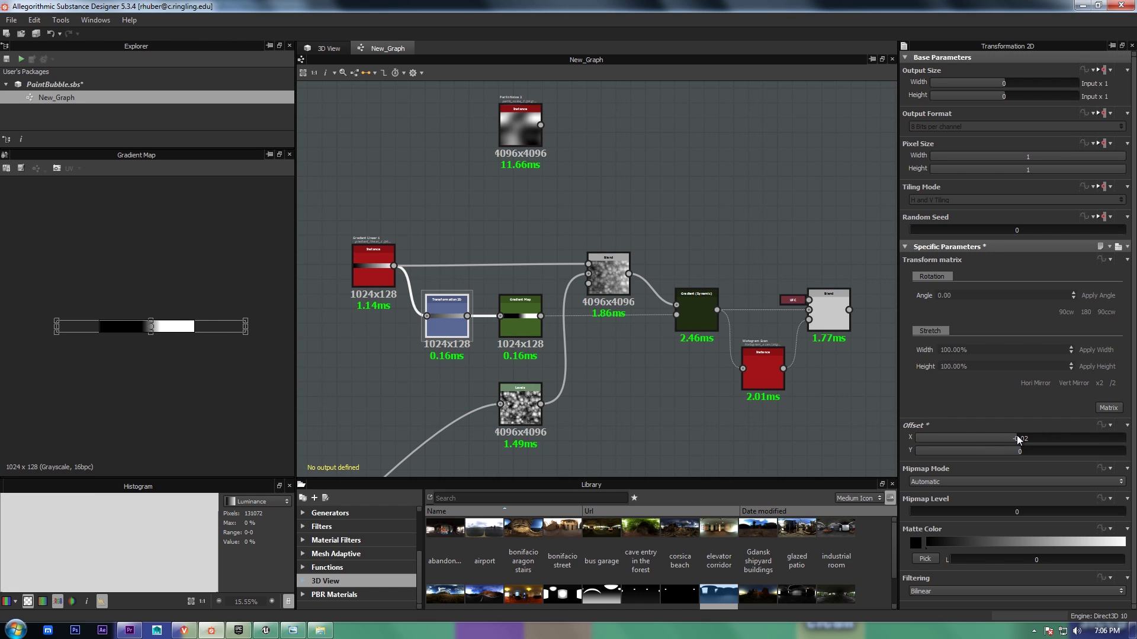
{"action": "double_click", "coordinate": [1018, 435]}
{"action": "type", "text": "00"}
{"action": "key", "text": "Return"}
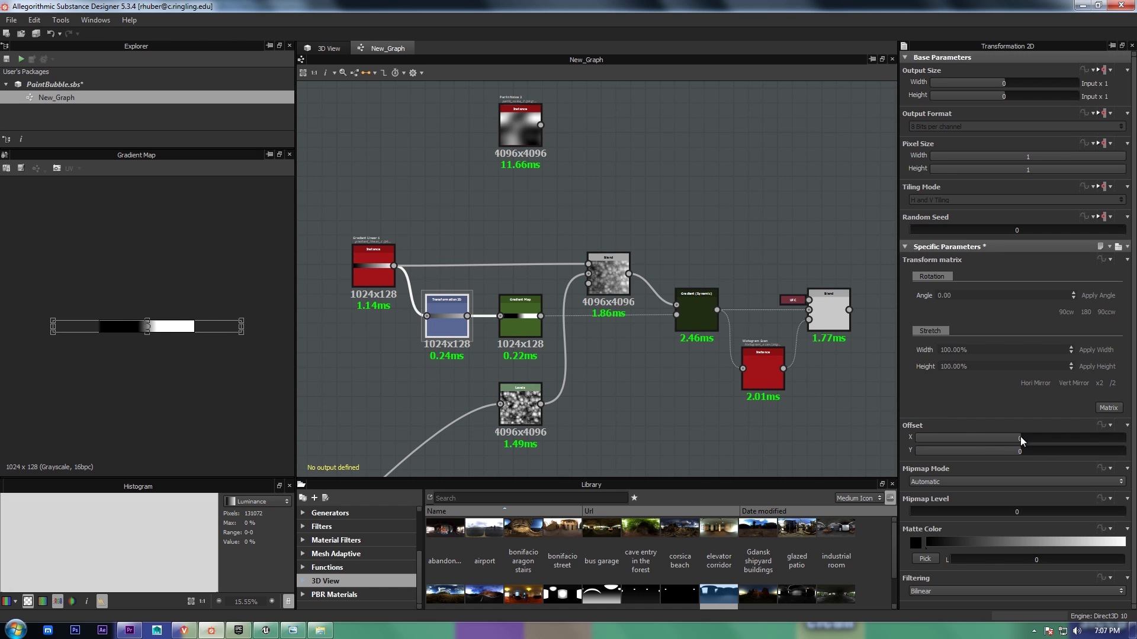
- Shift Transformation 2D Offset X to about 0.29 while previewing the Gradient (Dynamic) mask
{"action": "double_click", "coordinate": [697, 322]}
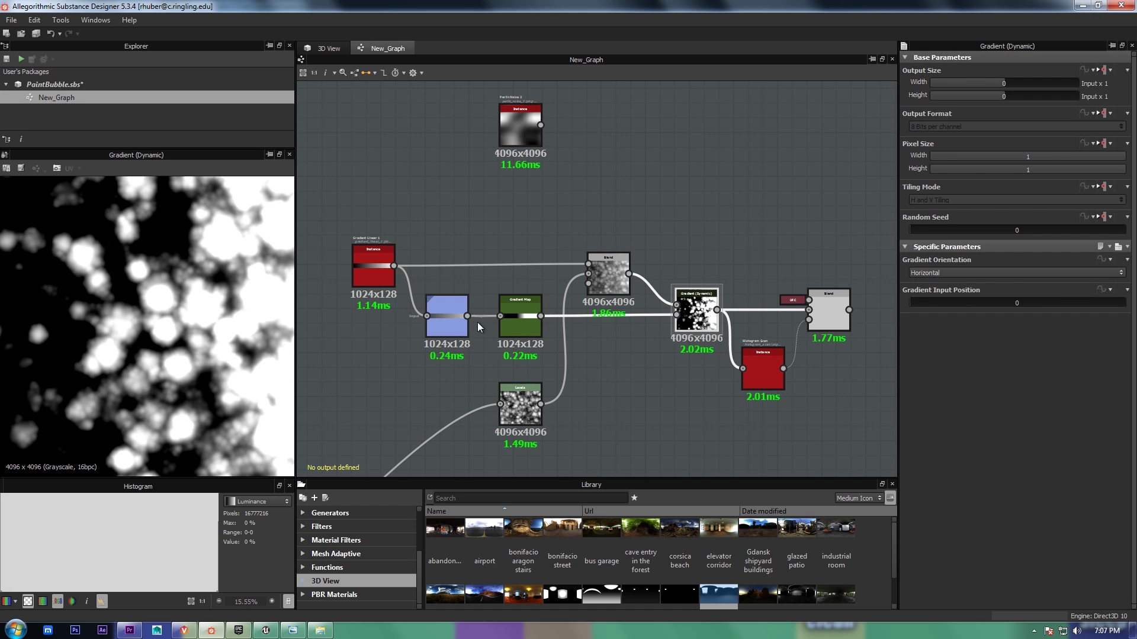
{"action": "left_click", "coordinate": [447, 314]}
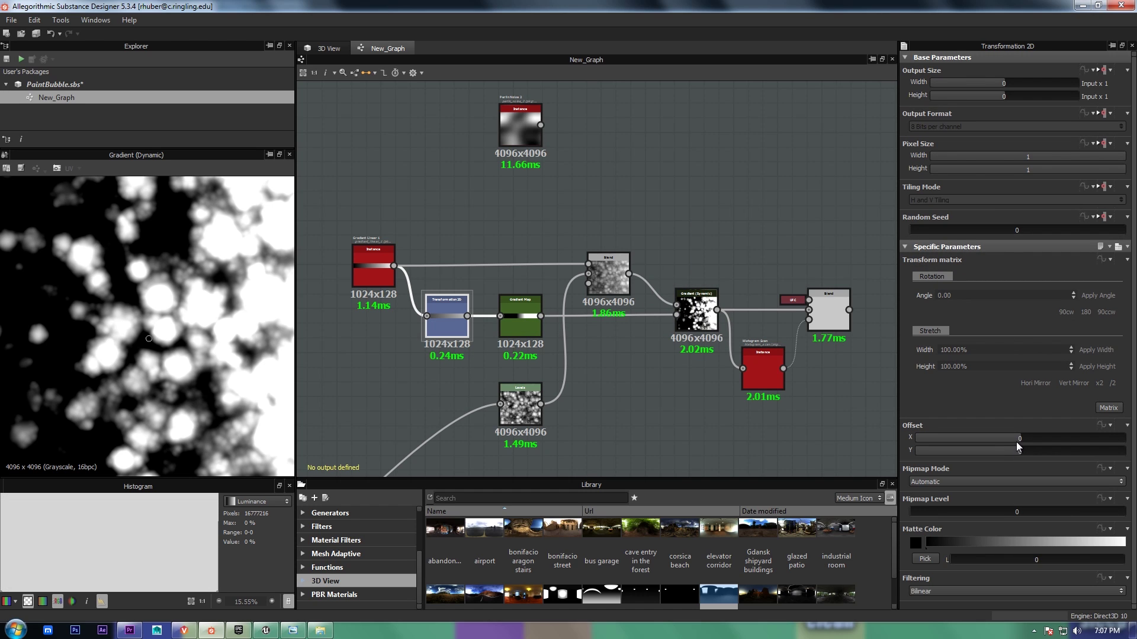
{"action": "mouse_move", "coordinate": [1020, 442]}
{"action": "left_mouse_down"}
{"action": "mouse_move", "coordinate": [996, 441]}
{"action": "mouse_move", "coordinate": [1039, 435]}
{"action": "left_mouse_up"}
- Reset Transformation 2D's Offset X to 0
{"action": "double_click", "coordinate": [1023, 439]}
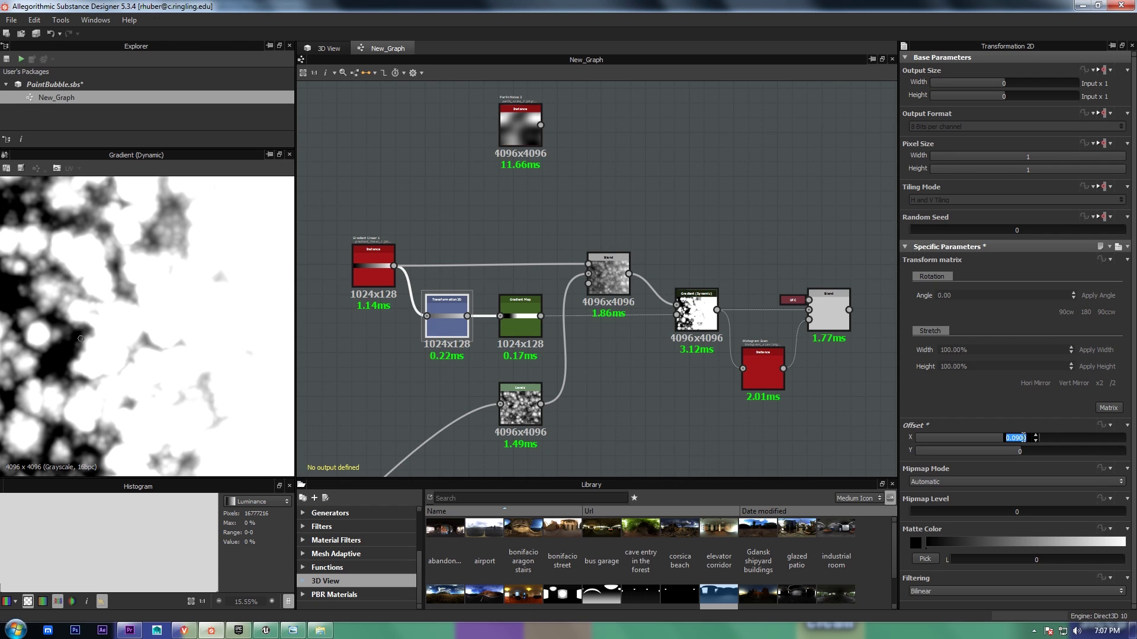
{"action": "type", "text": "0"}
{"action": "key", "text": "Return"}
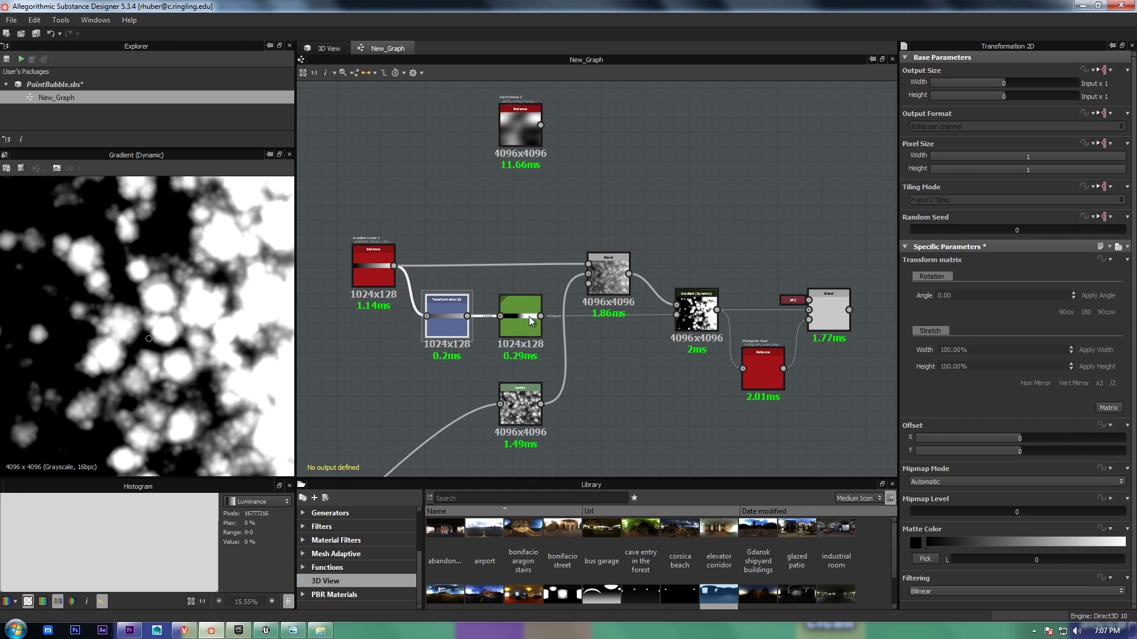
- Connect Perlin Noise 2 into the Blend's Foreground input and move the node left
{"action": "middle_click_drag", "start_coordinate": [711, 239], "coordinate": [709, 257]}
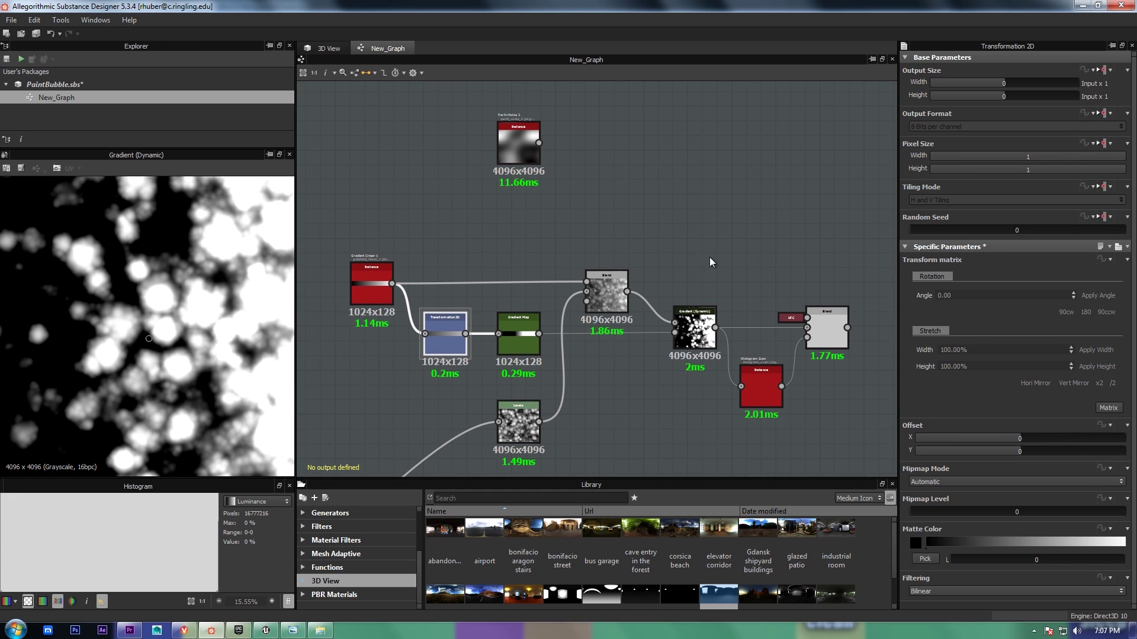
{"action": "left_click_drag", "start_coordinate": [587, 283], "coordinate": [483, 175]}
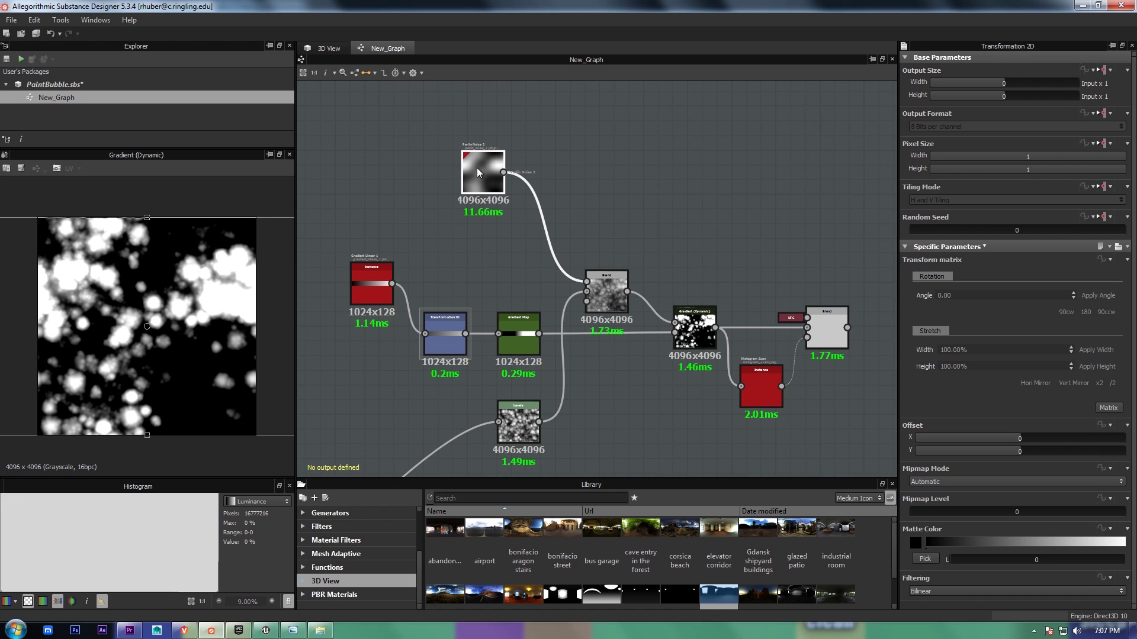
{"action": "left_click_drag", "start_coordinate": [477, 168], "coordinate": [366, 168]}
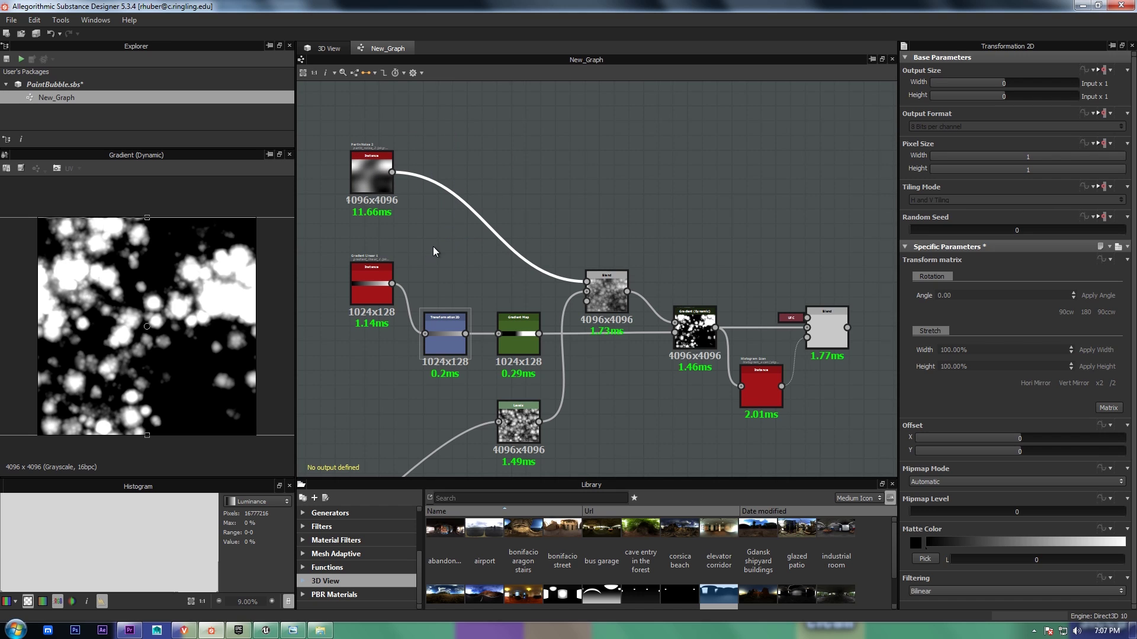
- Insert a Levels node on the Perlin Noise link and place it up and left
{"action": "key", "text": "space"}
{"action": "type", "text": "level"}
{"action": "key", "text": "Return"}
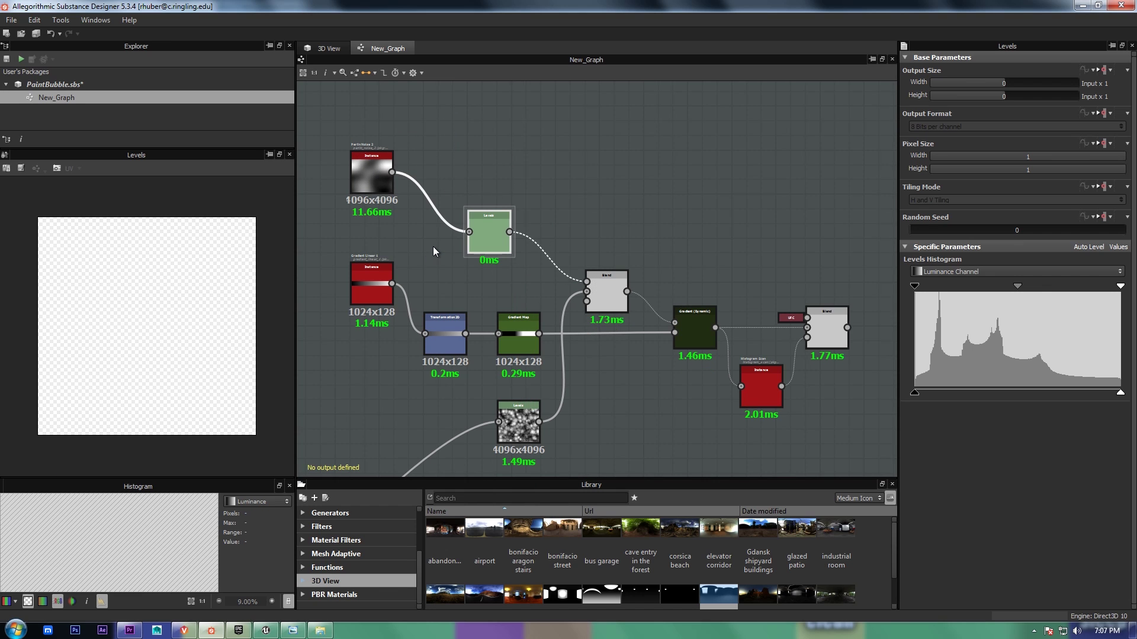
{"action": "left_click_drag", "start_coordinate": [483, 228], "coordinate": [468, 205]}
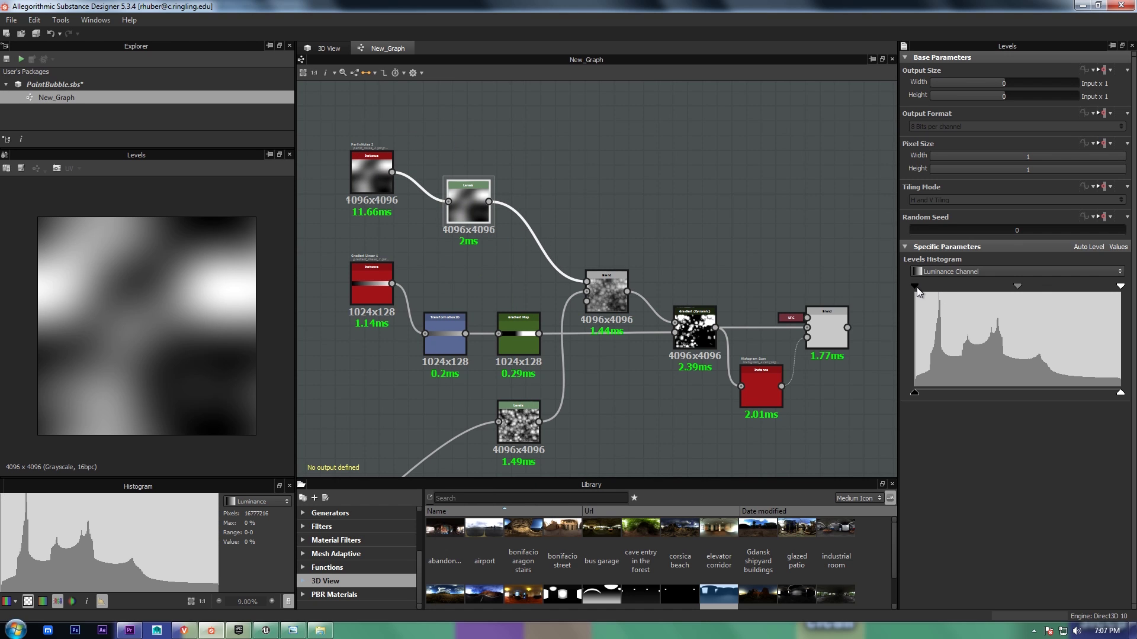
- Tighten the Levels black and white points, check Gradient (Dynamic), then restore them to the extremes
{"action": "left_click_drag", "start_coordinate": [915, 286], "coordinate": [969, 287]}
{"action": "left_click_drag", "start_coordinate": [1117, 290], "coordinate": [1024, 287]}
{"action": "double_click", "coordinate": [698, 333]}
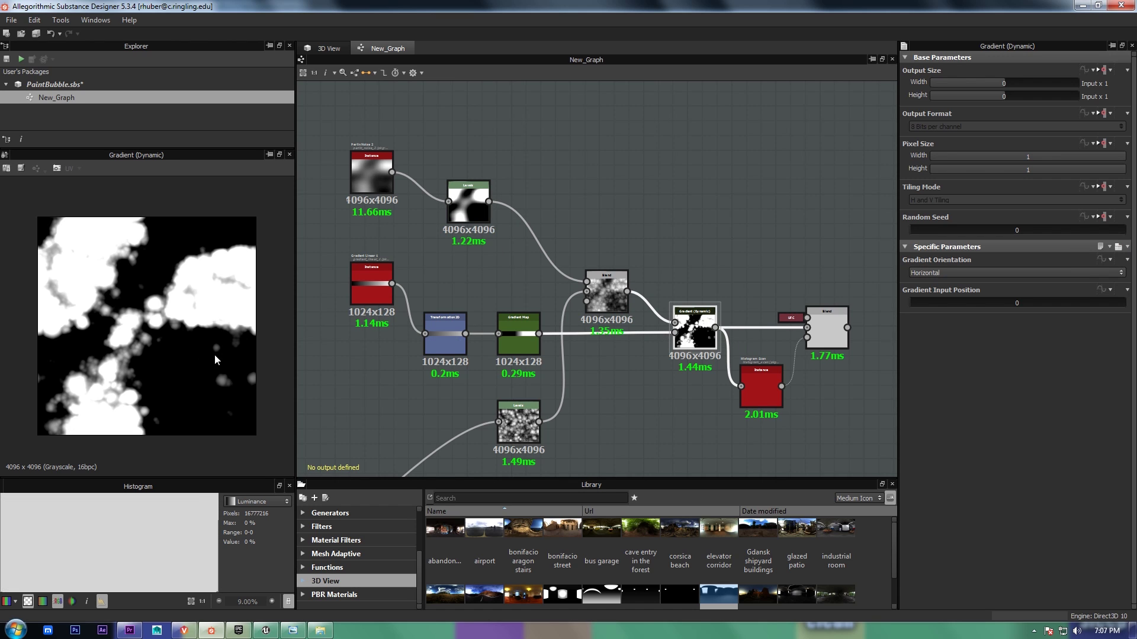
{"action": "left_click", "coordinate": [460, 212]}
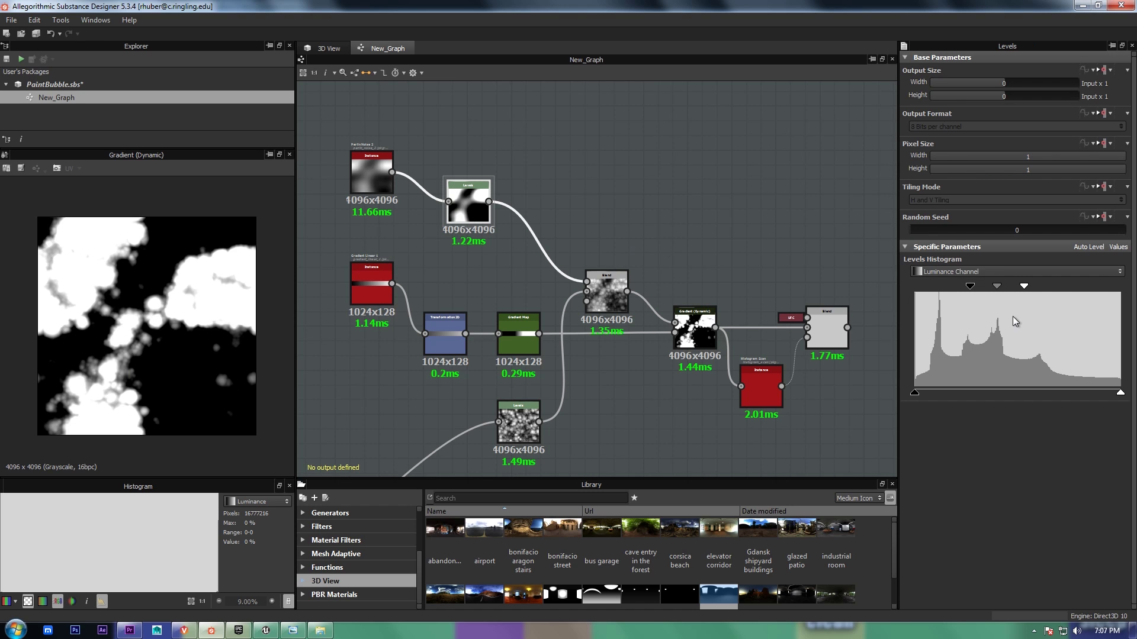
{"action": "left_click_drag", "start_coordinate": [971, 285], "coordinate": [914, 286]}
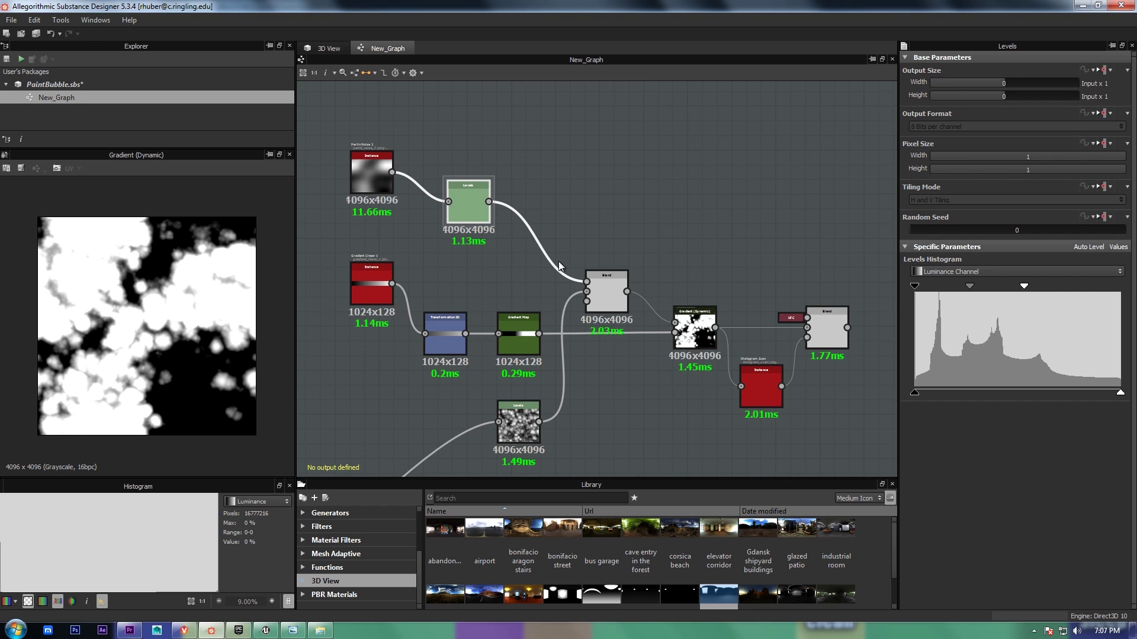
{"action": "left_click_drag", "start_coordinate": [1028, 287], "coordinate": [1121, 296]}
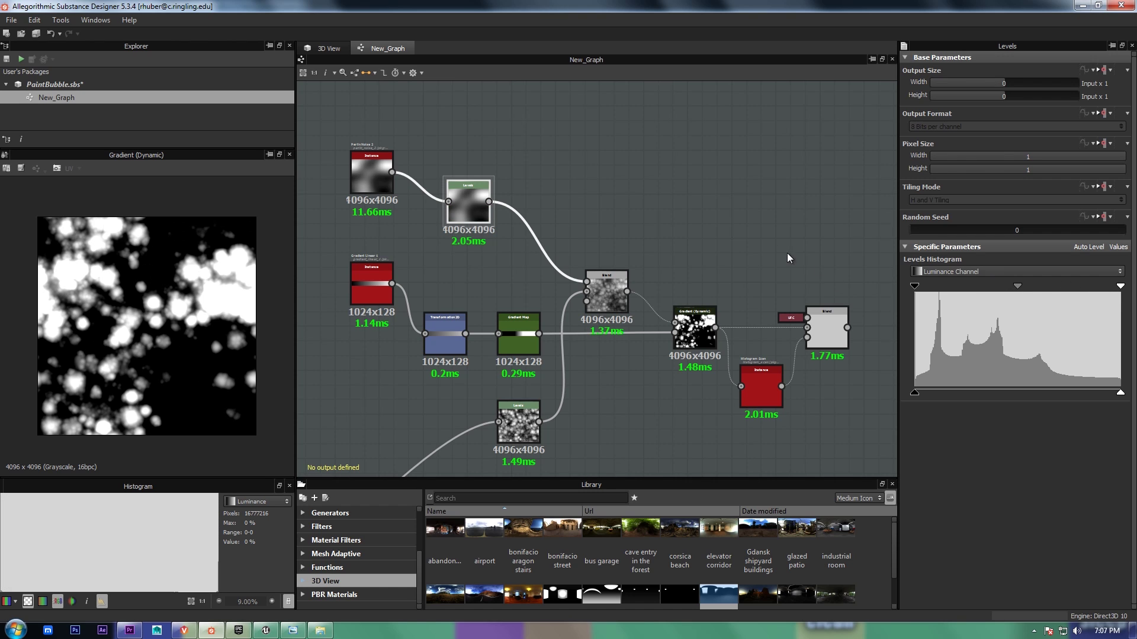
- Compute and preview the Histogram Scan mask, framing it with the Blend node
{"action": "double_click", "coordinate": [763, 389]}
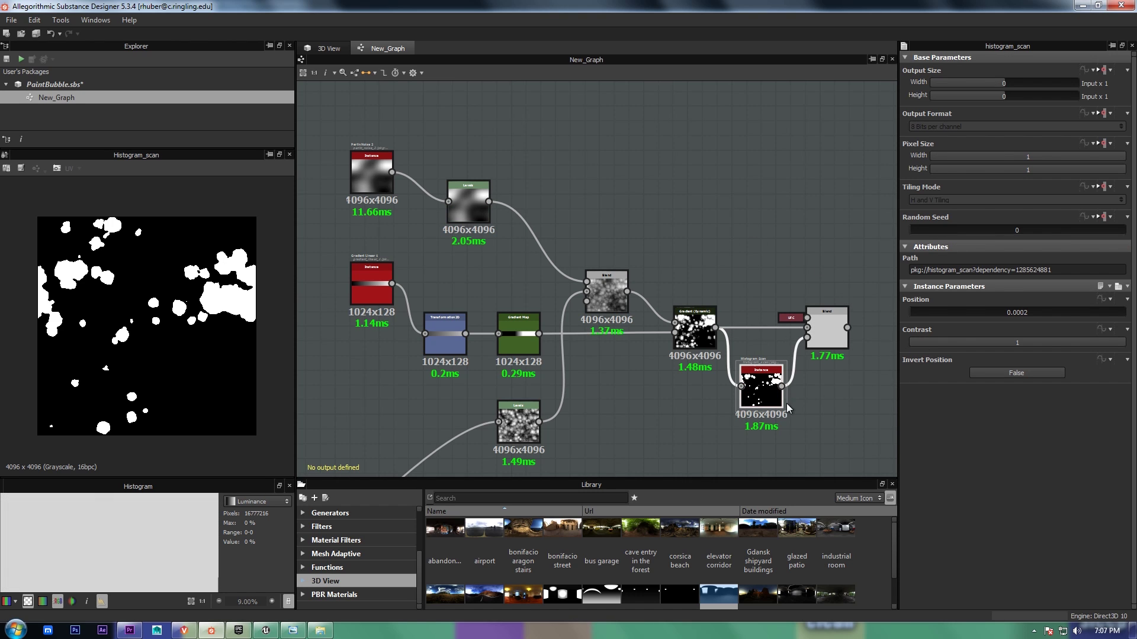
{"action": "scroll", "coordinate": [786, 403], "scroll_direction": "up", "scroll_amount": 3}
{"action": "middle_click_drag", "start_coordinate": [829, 404], "coordinate": [720, 392]}
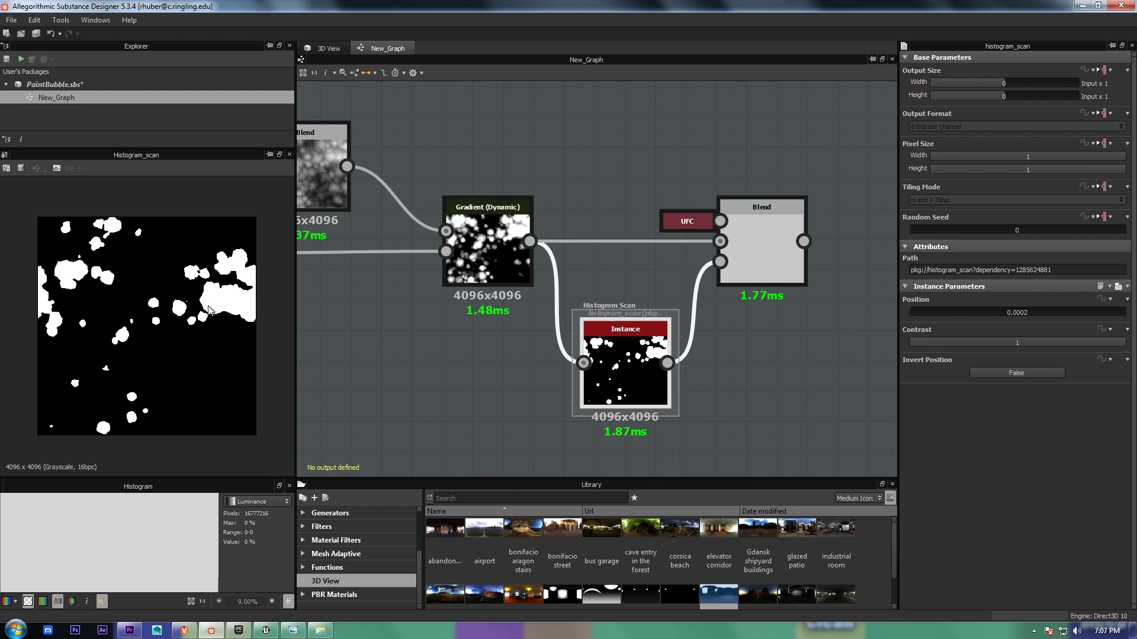
- Review the Blend result with its black Uniform Color input and the Gradient (Dynamic) settings
{"action": "left_click", "coordinate": [715, 265]}
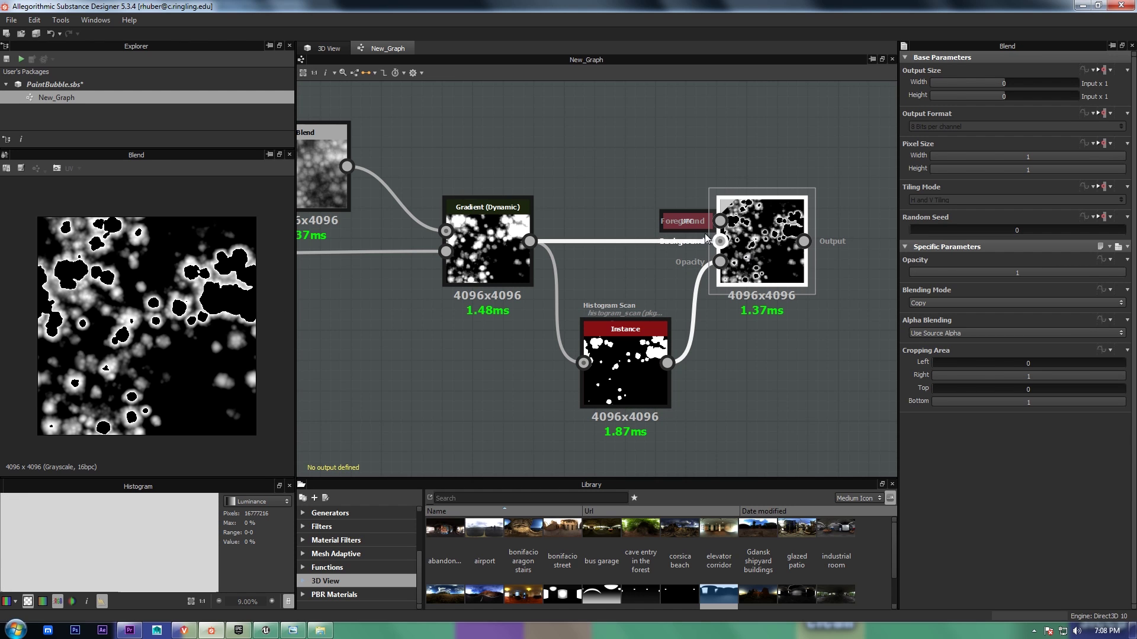
{"action": "left_click", "coordinate": [684, 222]}
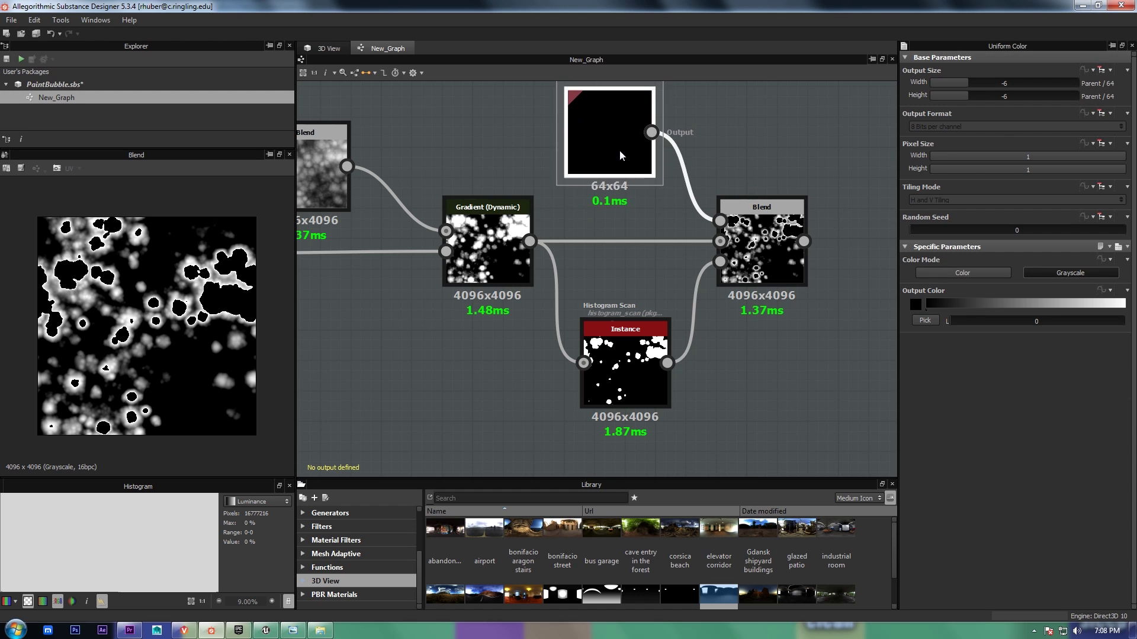
{"action": "left_click_drag", "start_coordinate": [610, 168], "coordinate": [681, 222]}
{"action": "left_click", "coordinate": [761, 249]}
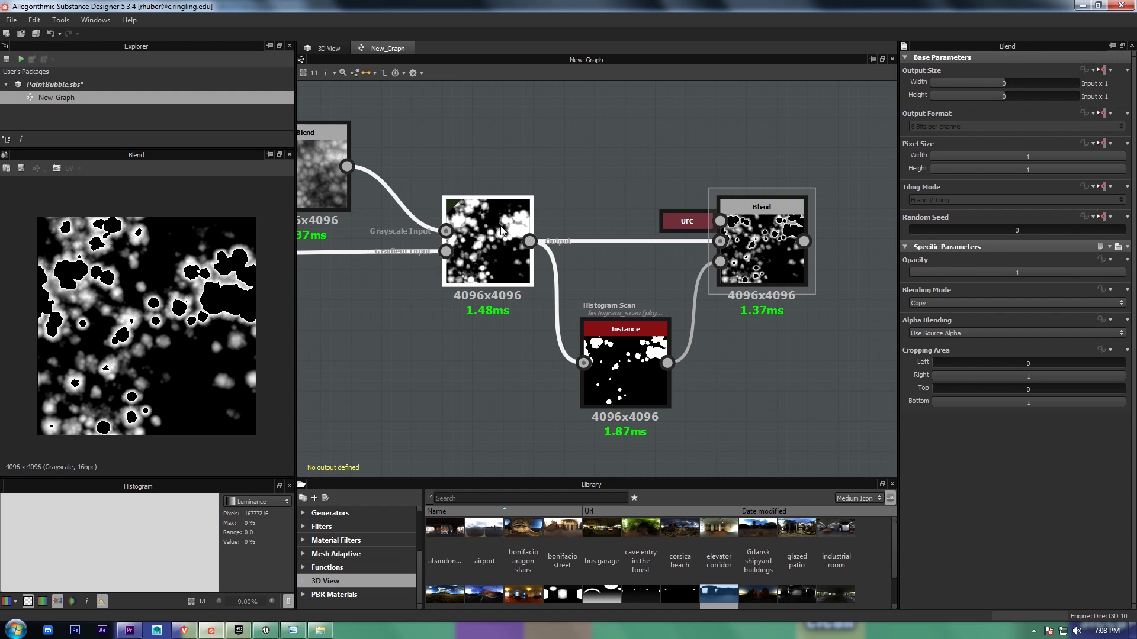
{"action": "left_click", "coordinate": [490, 269]}
{"action": "left_click", "coordinate": [781, 248]}
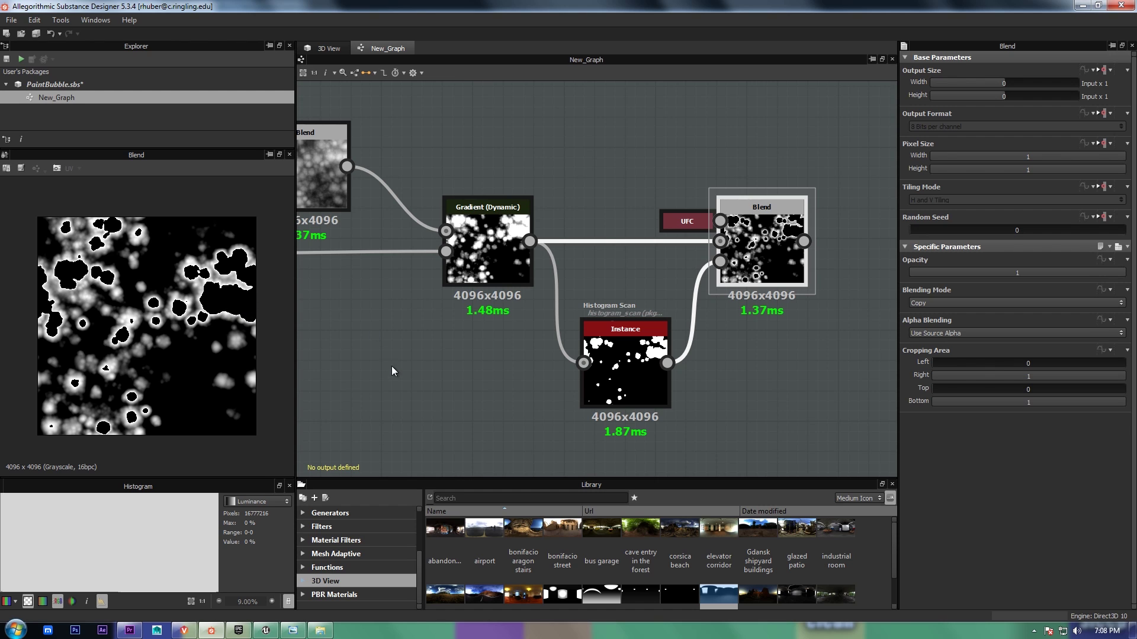
- Reposition the Particle Splatter and Levels nodes and shift the Levels midtone to thin the blobs
{"action": "scroll", "coordinate": [391, 371], "scroll_direction": "down", "scroll_amount": 3}
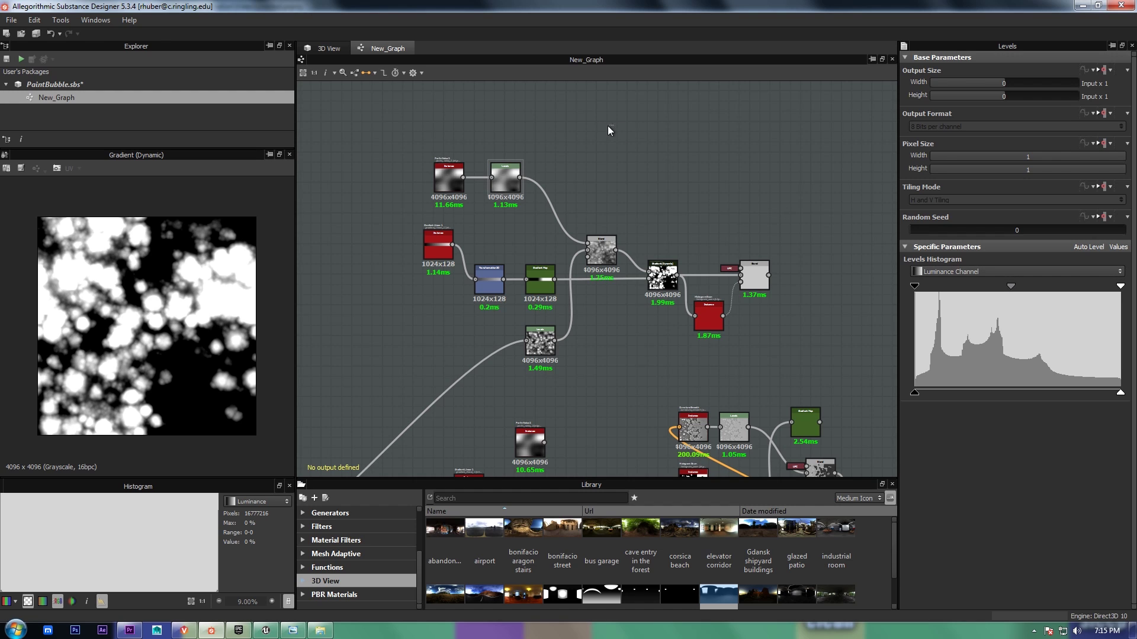
{"action": "left_click_drag", "start_coordinate": [608, 126], "coordinate": [474, 166]}
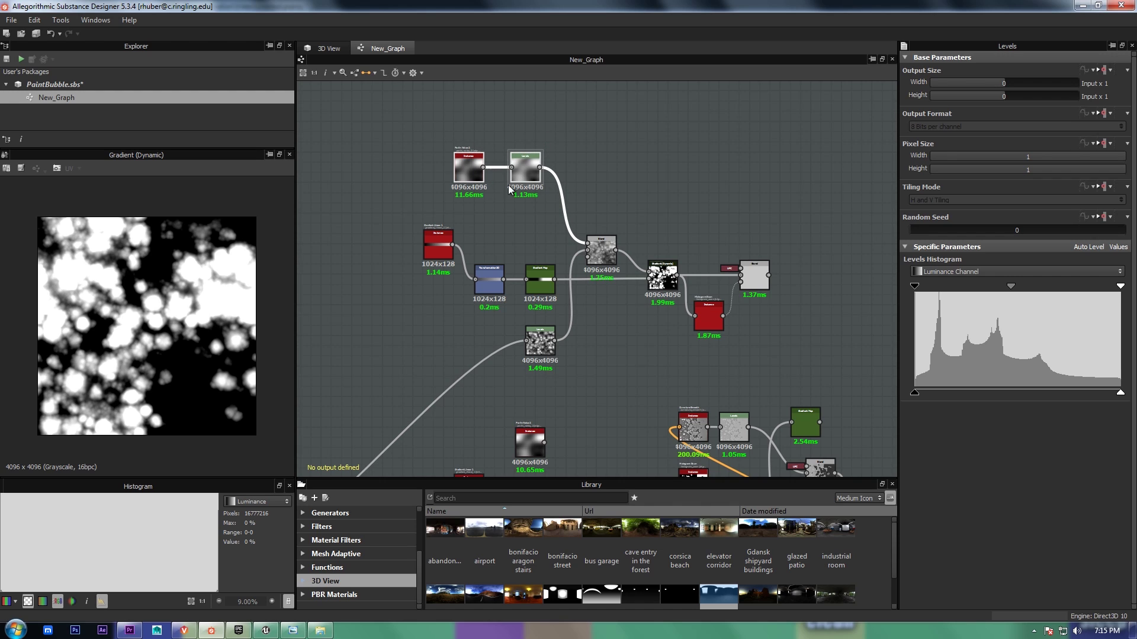
{"action": "left_click_drag", "start_coordinate": [526, 169], "coordinate": [531, 189]}
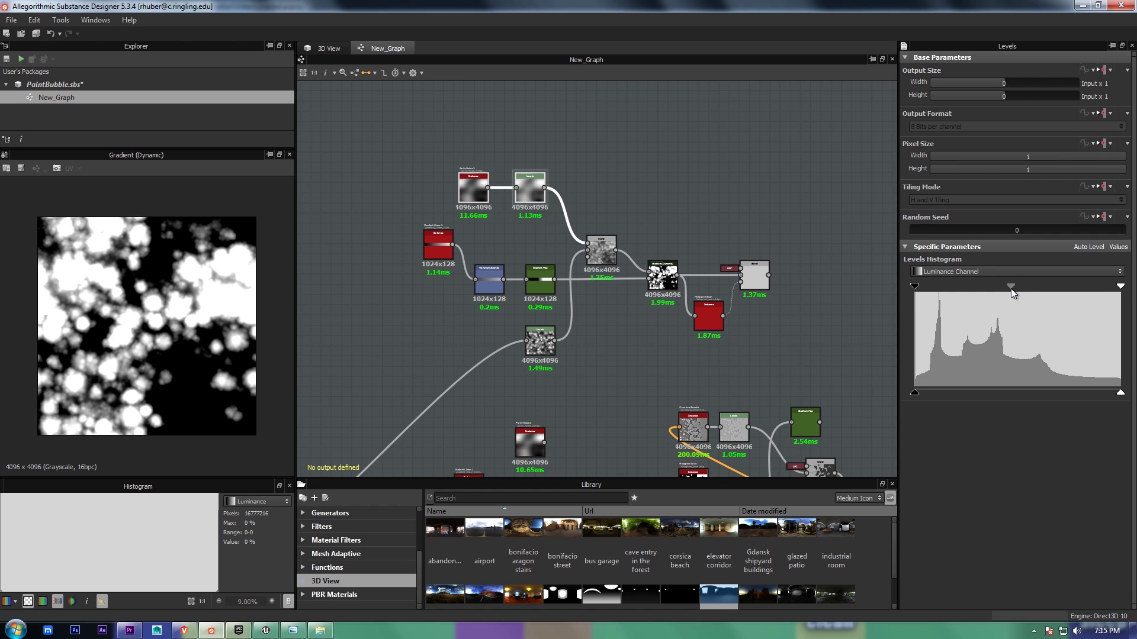
{"action": "mouse_move", "coordinate": [1011, 289]}
{"action": "left_mouse_down"}
{"action": "mouse_move", "coordinate": [976, 282]}
{"action": "mouse_move", "coordinate": [1034, 285]}
{"action": "mouse_move", "coordinate": [1014, 284]}
{"action": "mouse_move", "coordinate": [1024, 284]}
{"action": "left_mouse_up"}
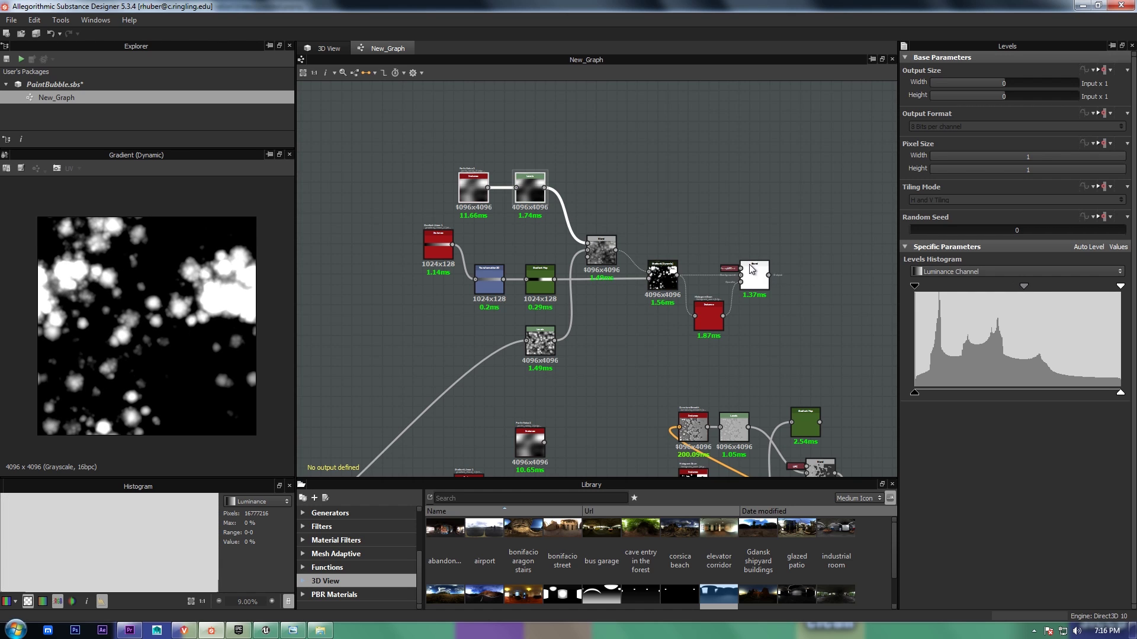
- Recompute and preview the Histogram Scan mask and the Gradient (Dynamic) output
{"action": "scroll", "coordinate": [712, 317], "scroll_direction": "up", "scroll_amount": 5}
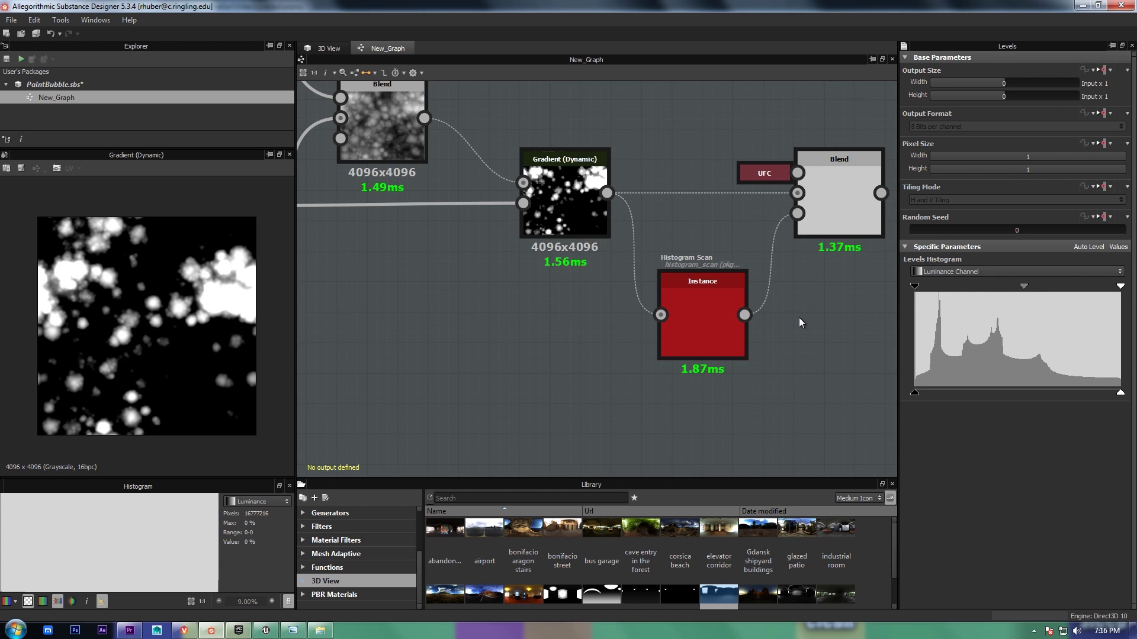
{"action": "middle_click_drag", "start_coordinate": [798, 317], "coordinate": [764, 278]}
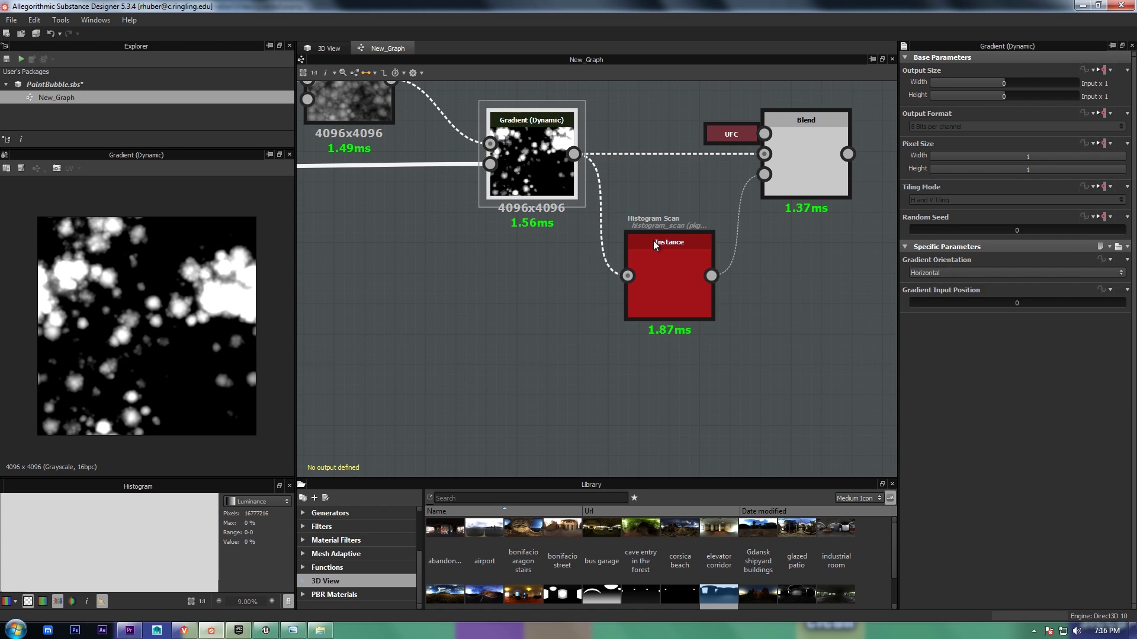
{"action": "double_click", "coordinate": [675, 276]}
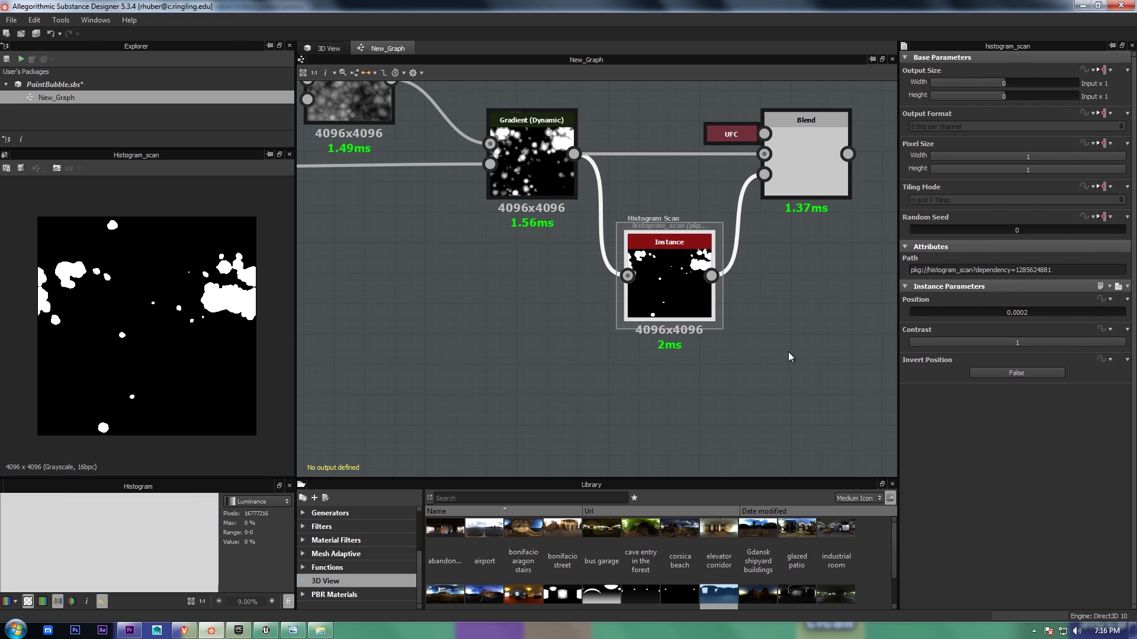
{"action": "double_click", "coordinate": [529, 168]}
- Preview the Gradient Map ramp, then return to the Gradient (Dynamic) output beside Histogram Scan
{"action": "middle_click_drag", "start_coordinate": [610, 129], "coordinate": [608, 252]}
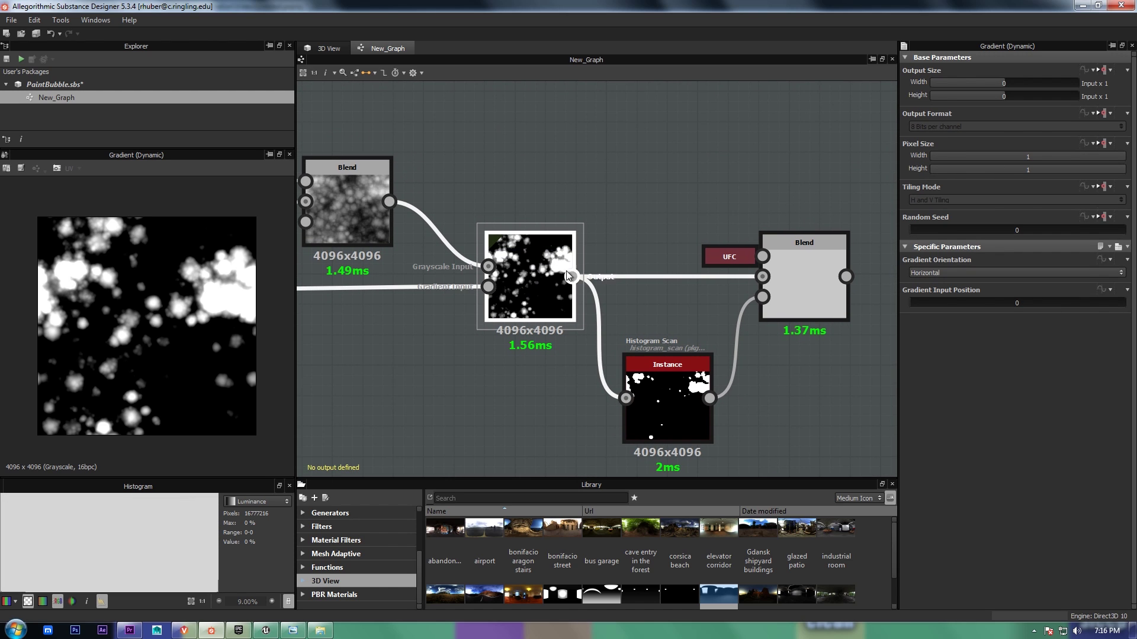
{"action": "middle_click_drag", "start_coordinate": [535, 261], "coordinate": [799, 256]}
{"action": "double_click", "coordinate": [410, 296]}
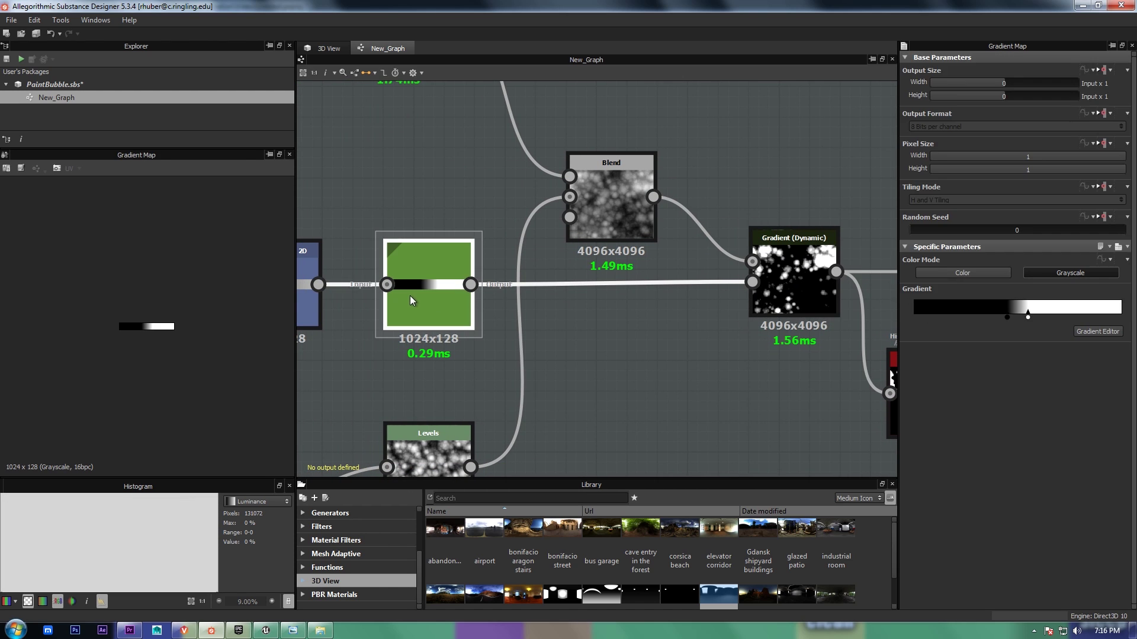
{"action": "scroll", "coordinate": [135, 332], "scroll_direction": "up", "scroll_amount": 4}
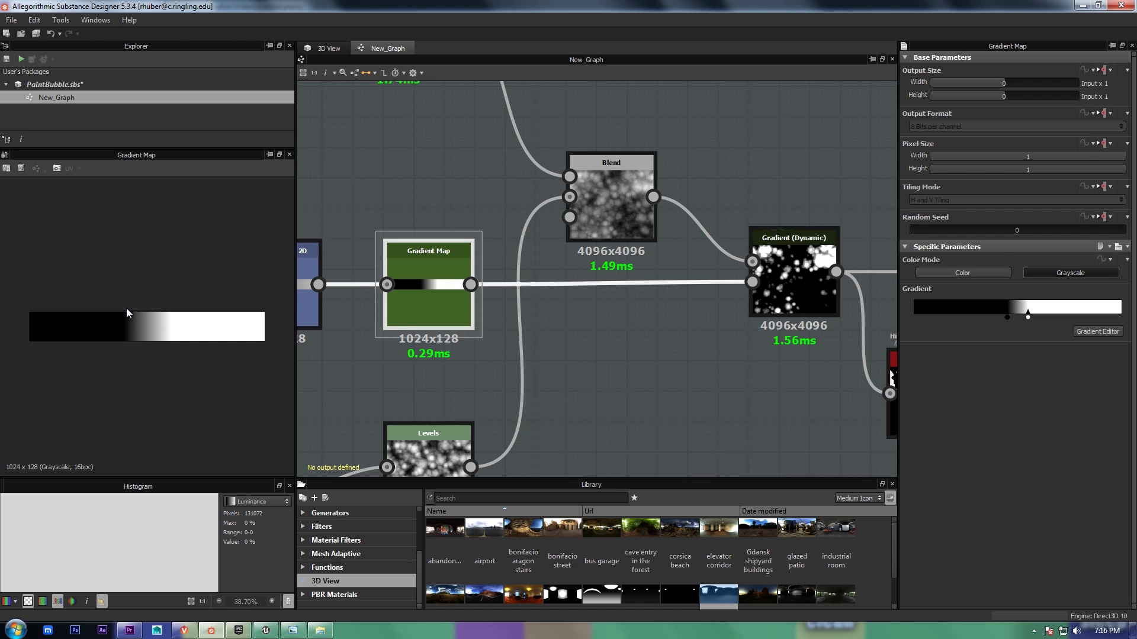
{"action": "middle_click_drag", "start_coordinate": [601, 373], "coordinate": [399, 355]}
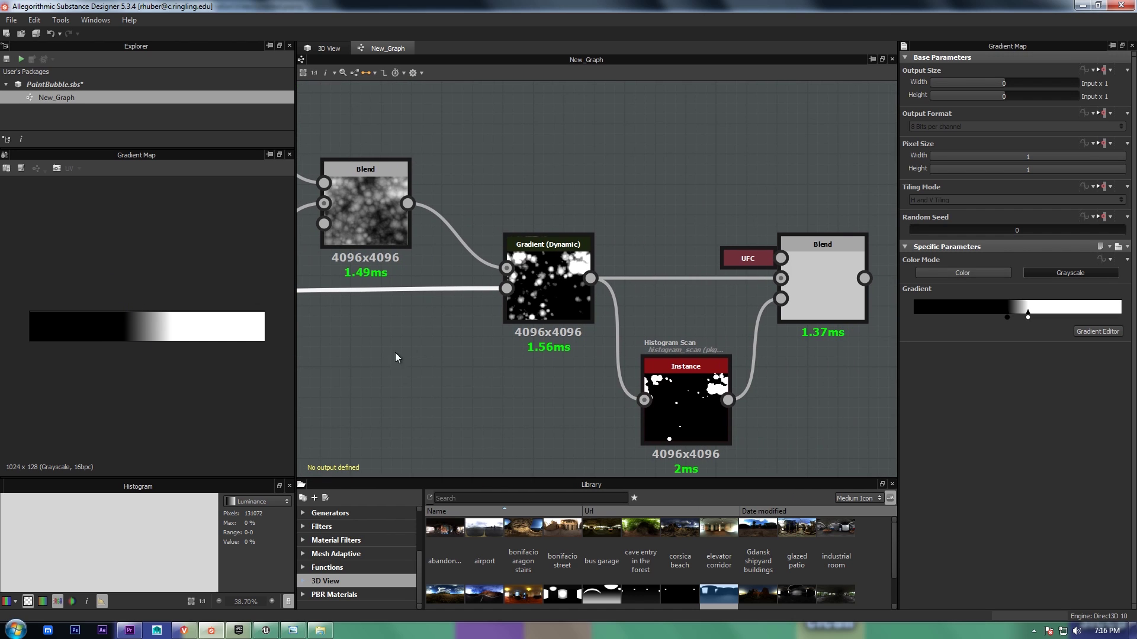
{"action": "double_click", "coordinate": [546, 290]}
{"action": "scroll", "coordinate": [190, 308], "scroll_direction": "down", "scroll_amount": 1}
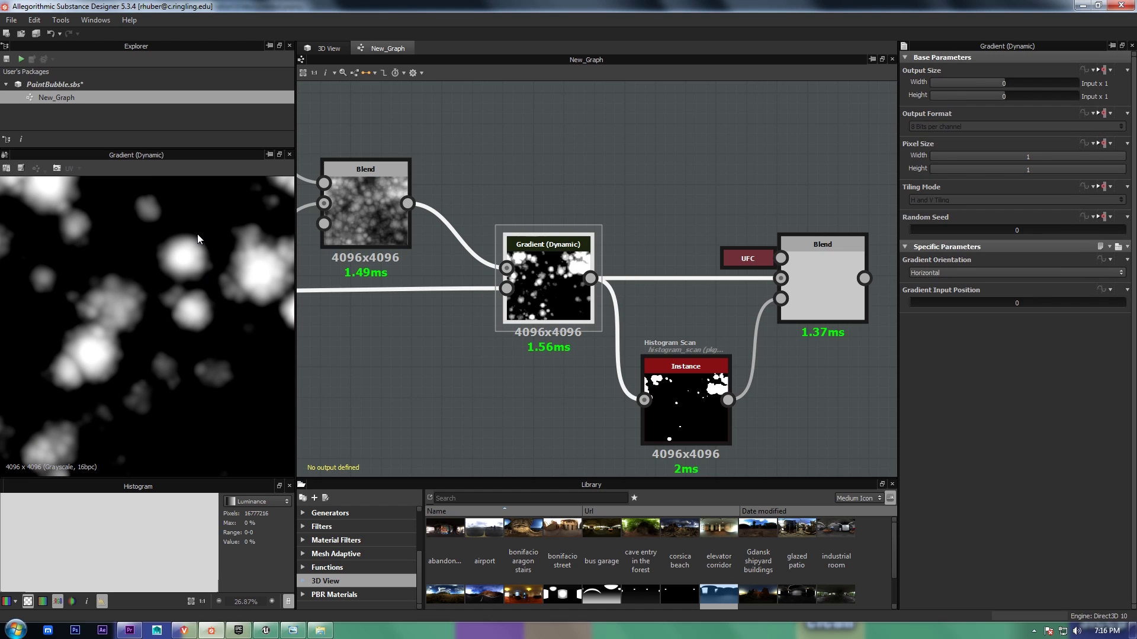
{"action": "scroll", "coordinate": [198, 249], "scroll_direction": "down", "scroll_amount": 1}
{"action": "middle_click_drag", "start_coordinate": [513, 214], "coordinate": [483, 269]}
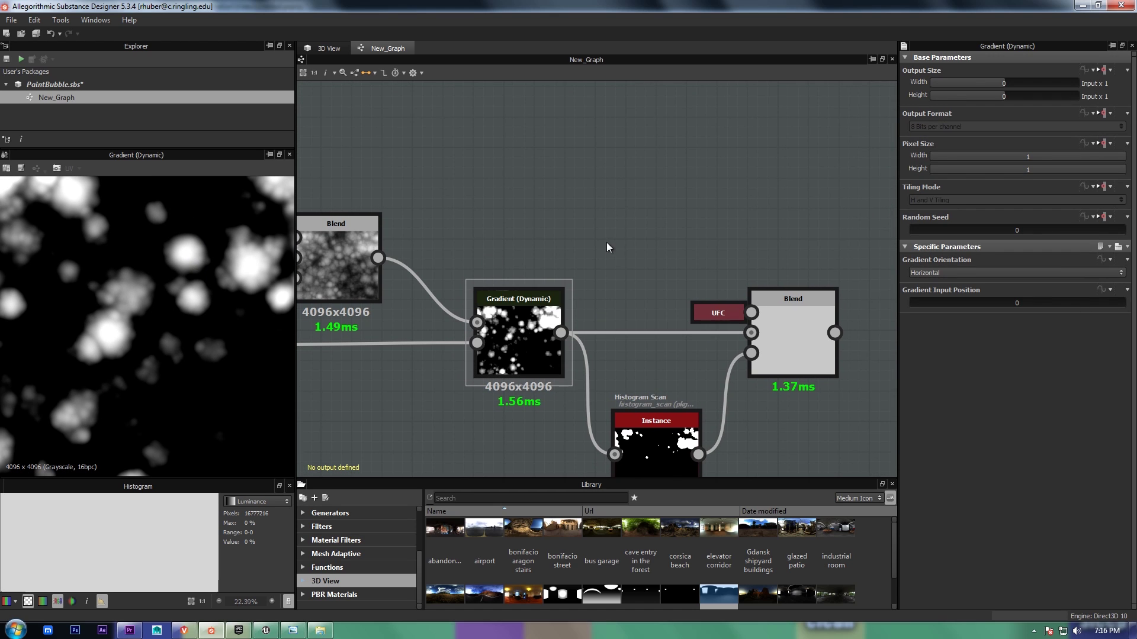
- Add a Levels node via quick search 'lev' and feed it the Gradient (Dynamic) output
{"action": "key", "text": "space"}
{"action": "type", "text": "level"}
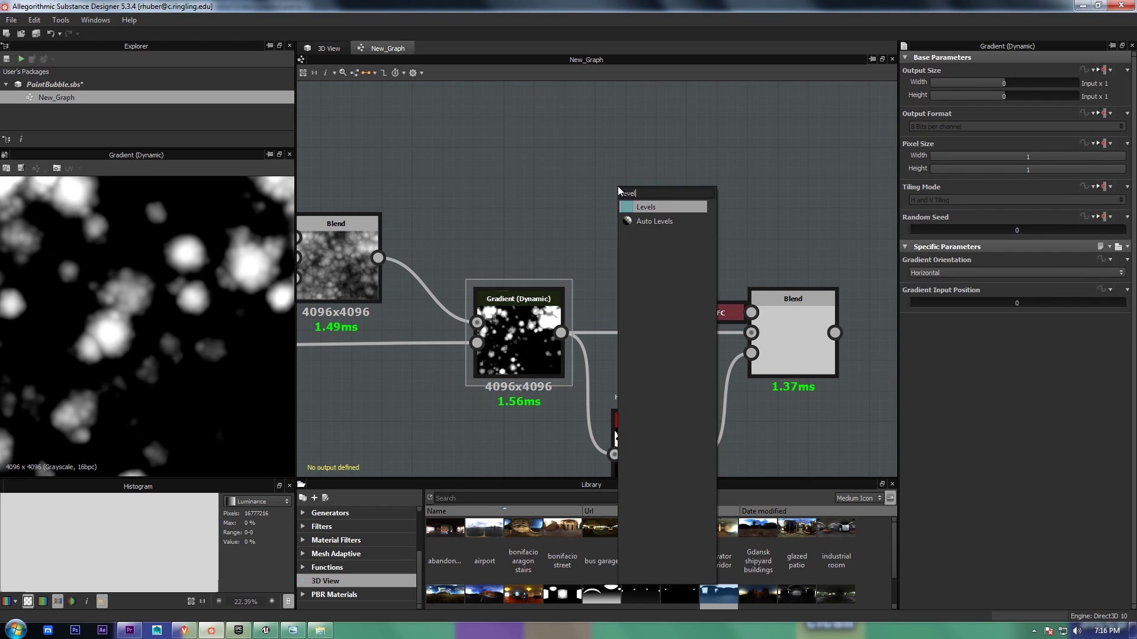
{"action": "key", "text": "Escape"}
{"action": "left_click_drag", "start_coordinate": [568, 193], "coordinate": [561, 333]}
{"action": "middle_click_drag", "start_coordinate": [736, 188], "coordinate": [711, 232]}
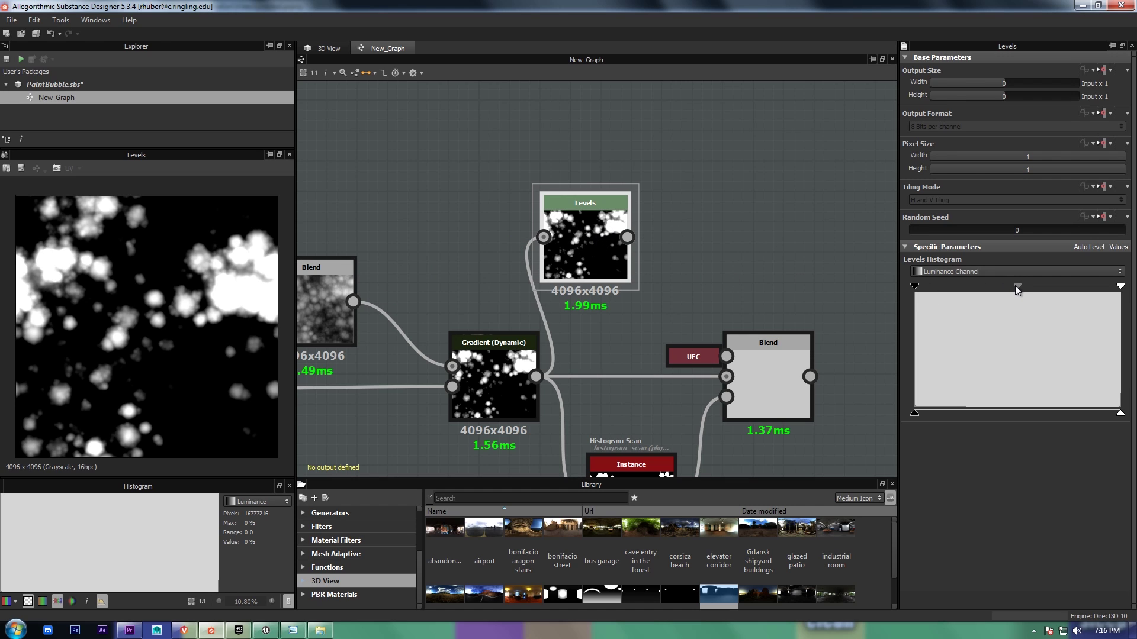
- Push the new Levels midtone right, then pull it back left to balance the blob count
{"action": "left_click_drag", "start_coordinate": [1015, 286], "coordinate": [1058, 285]}
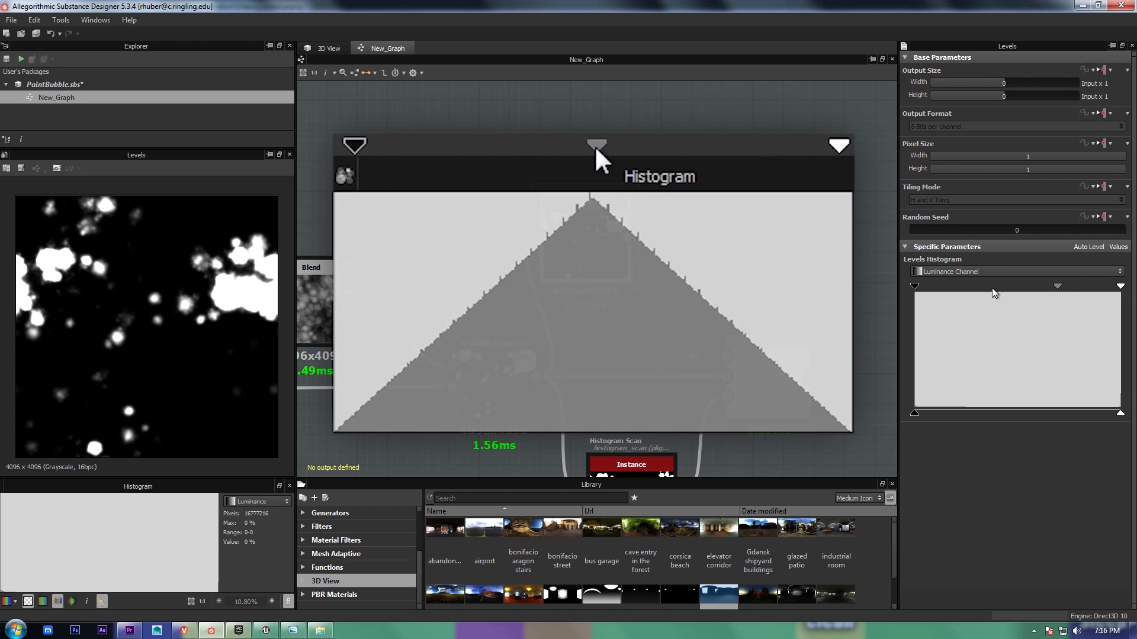
{"action": "left_click_drag", "start_coordinate": [1057, 287], "coordinate": [974, 287]}
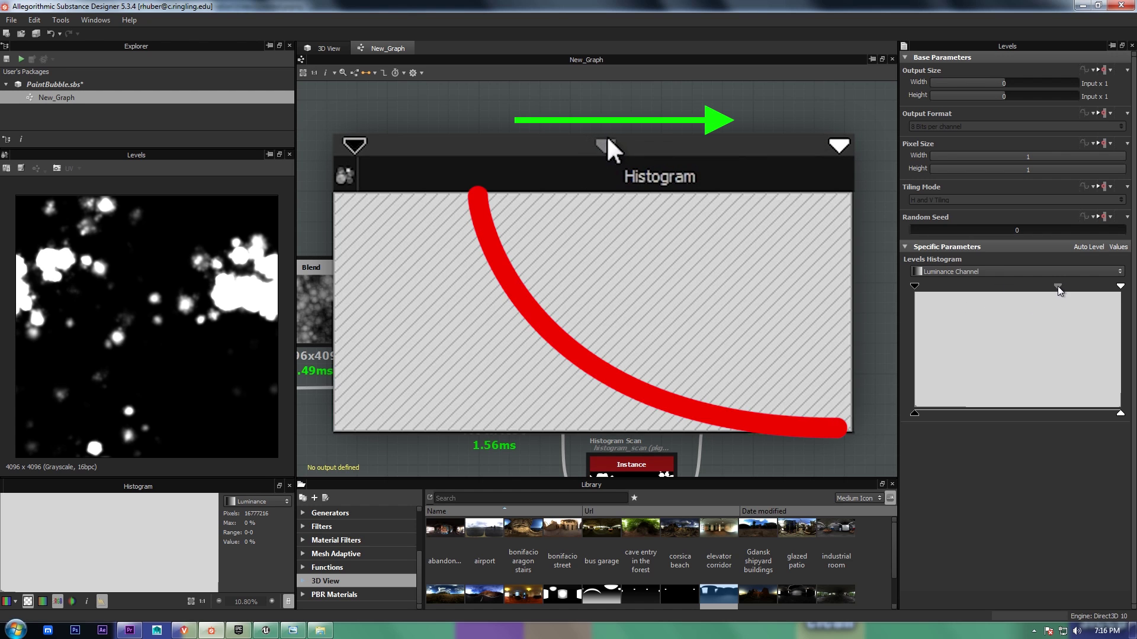